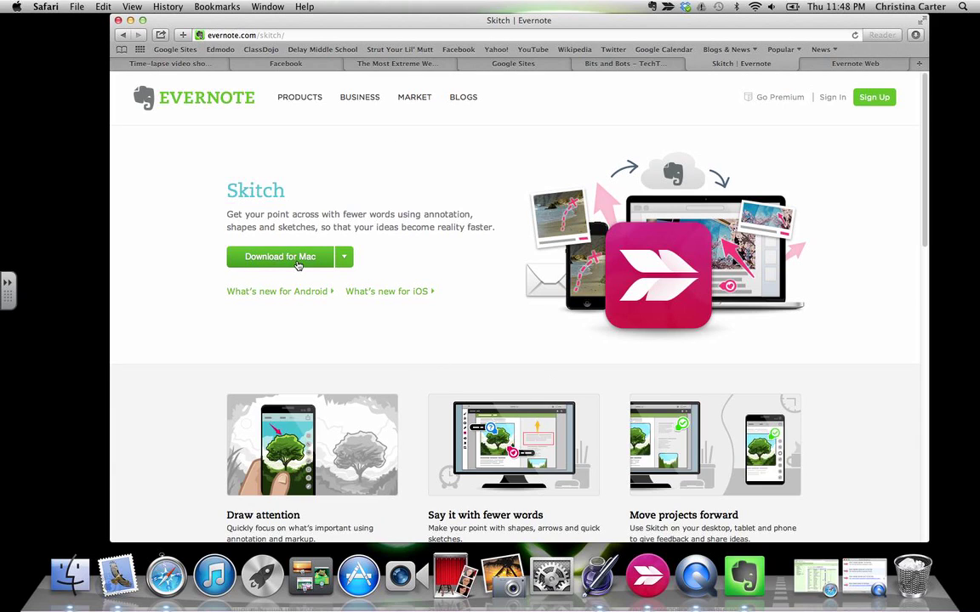
Open Launchpad, go to its second page and launch Skitch.
left_click(257, 589)
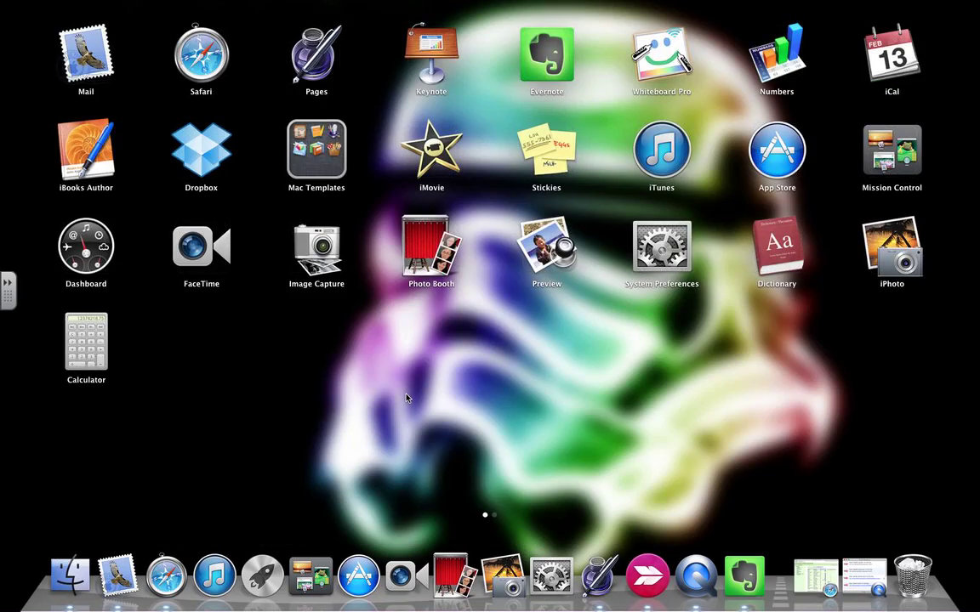
scroll(406, 398, "right", 3)
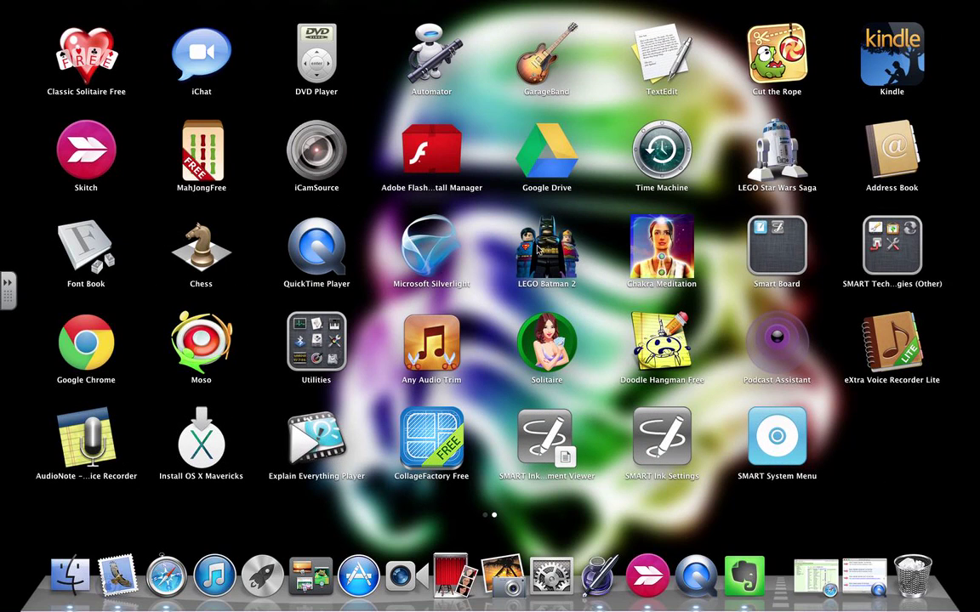
left_click(615, 467)
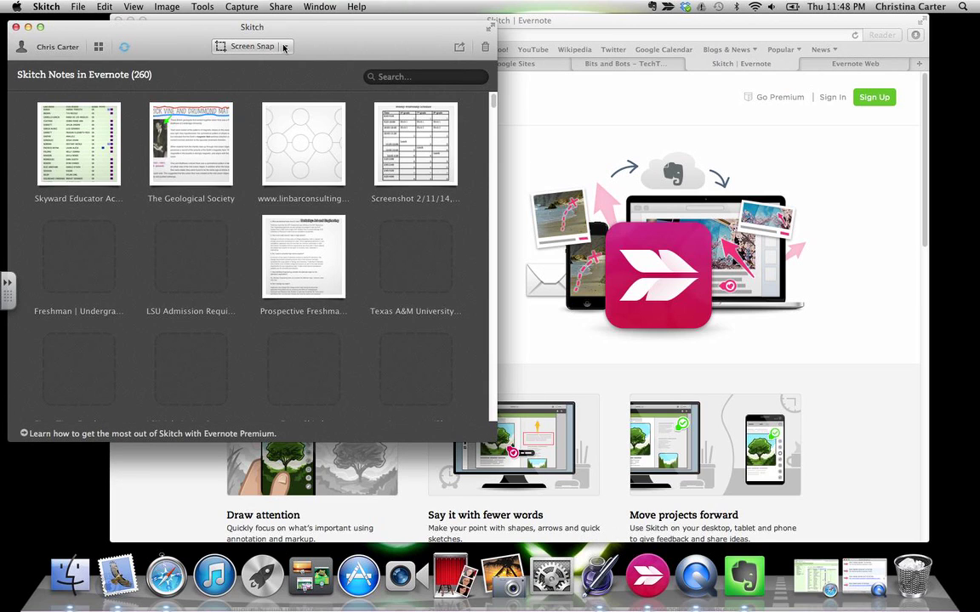
Move the Skitch window lower right and start a Screen Snap from the capture options.
left_click(285, 47)
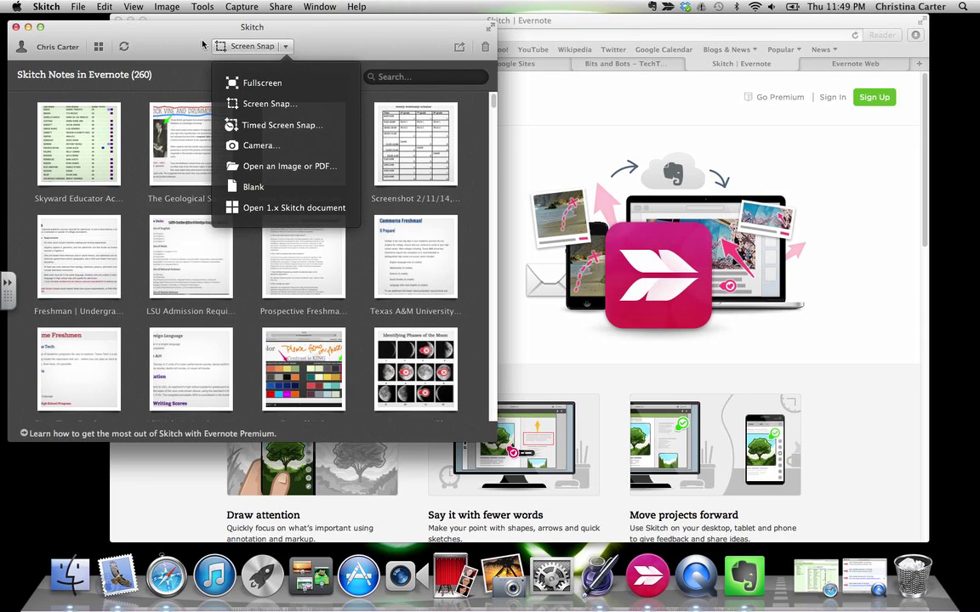
left_click_drag(188, 41, 343, 64)
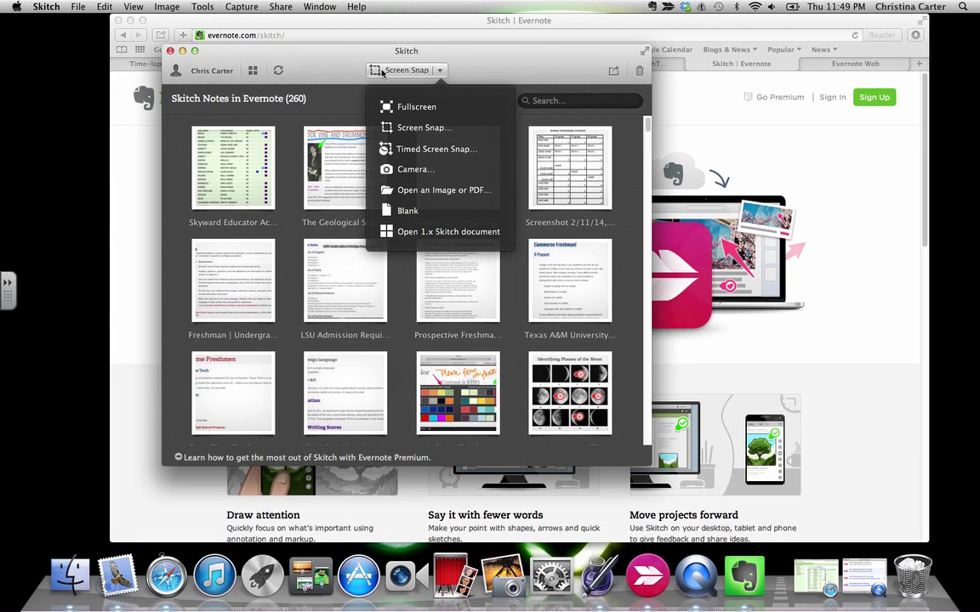
left_click(425, 79)
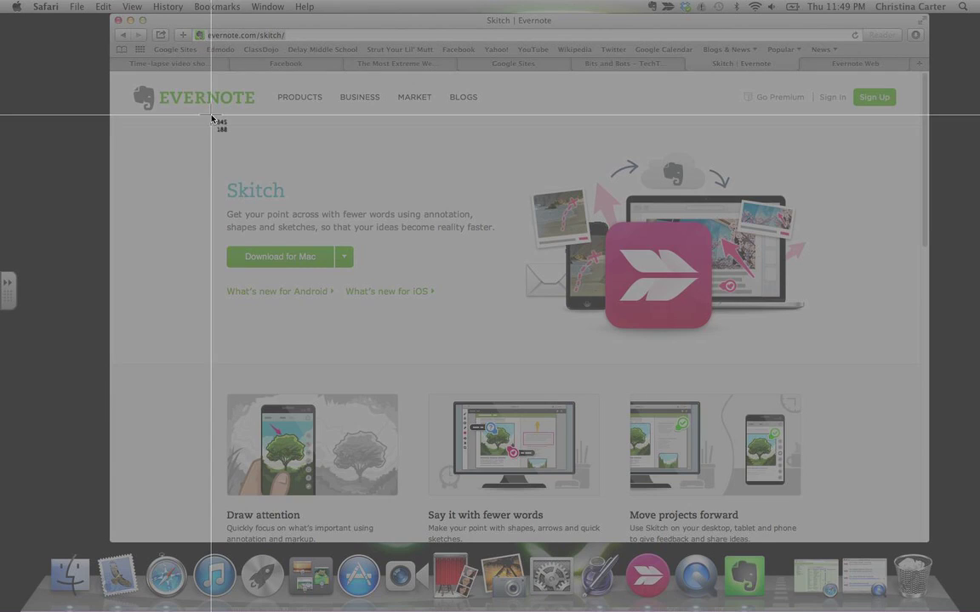
Abandon the first selection and capture the Skitch illustration as a 691 × 441 screenshot.
left_click_drag(211, 116, 831, 380)
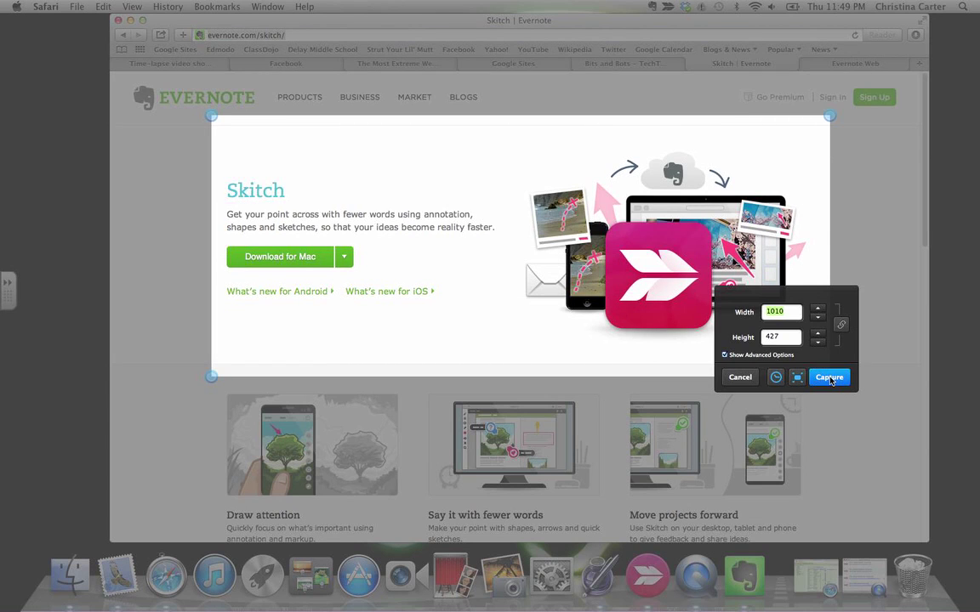
left_click(739, 378)
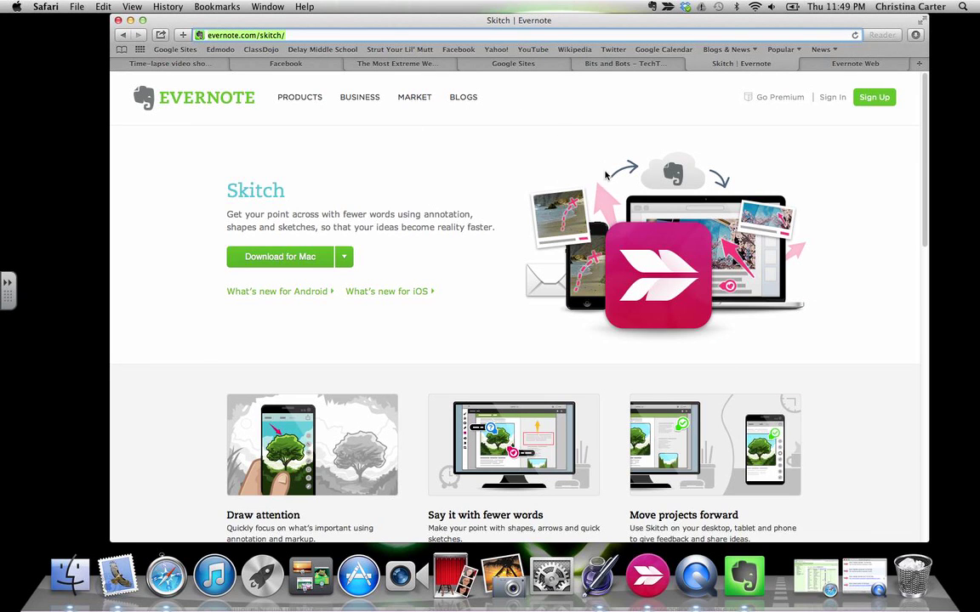
left_click(652, 590)
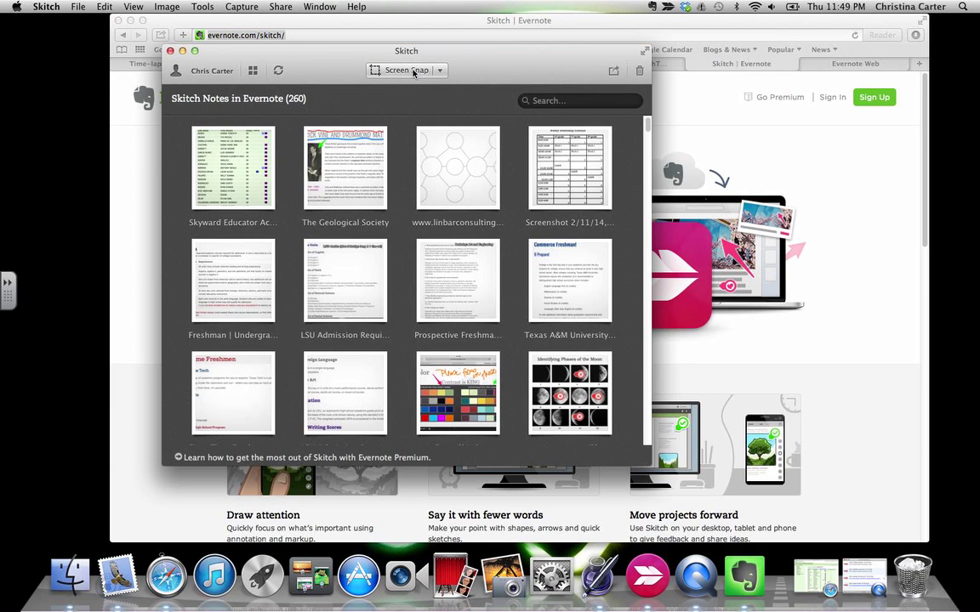
left_click(409, 71)
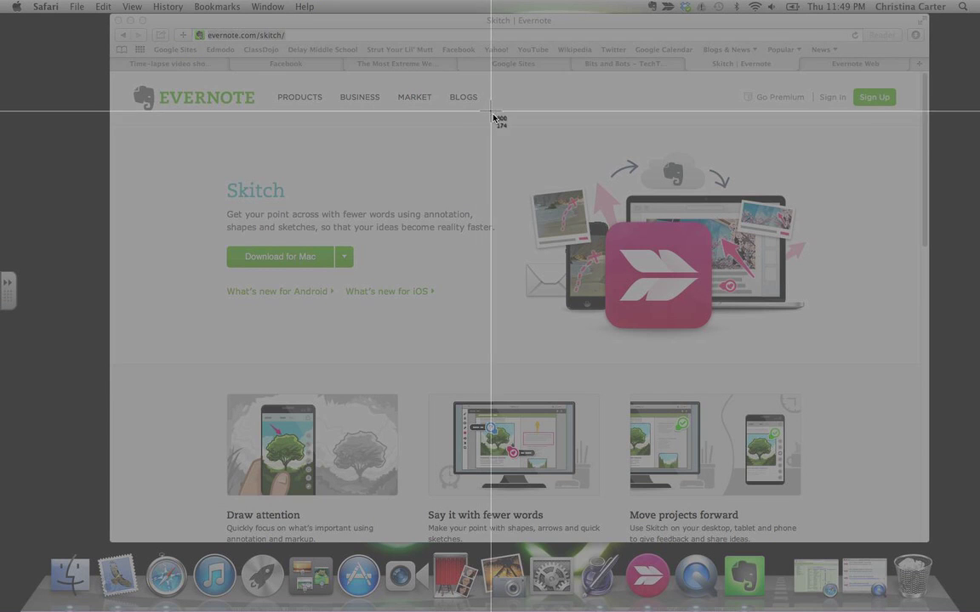
left_click_drag(495, 118, 917, 386)
left_click(918, 388)
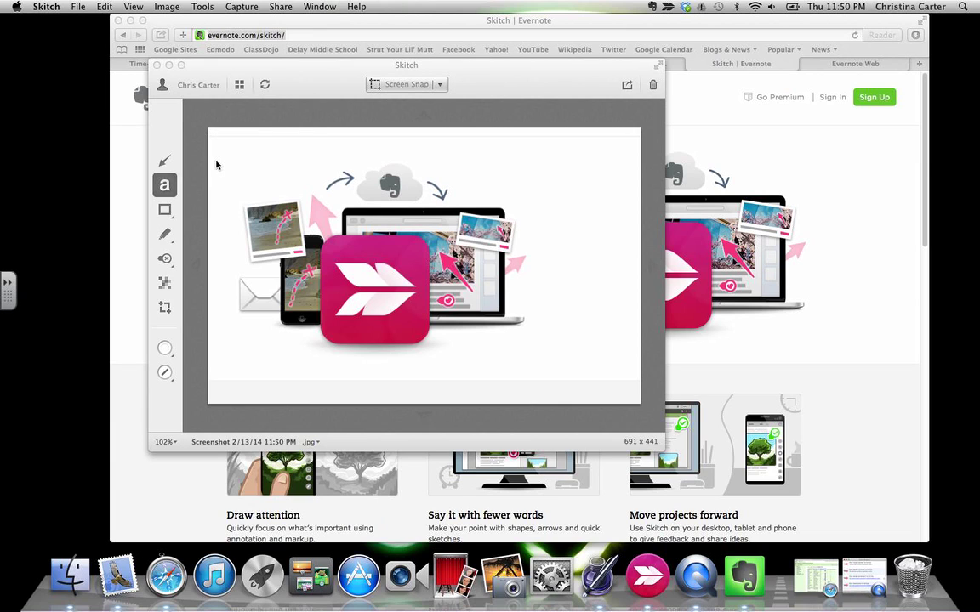
Draw a red arrow with a thicker line pointing from the right at the Evernote cloud.
left_click_drag(281, 70, 356, 62)
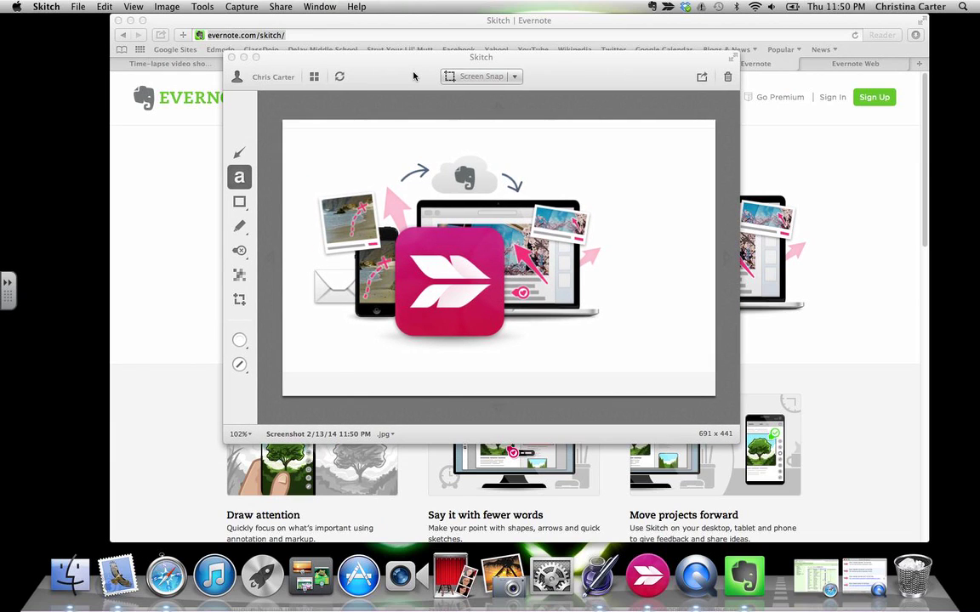
left_click(241, 156)
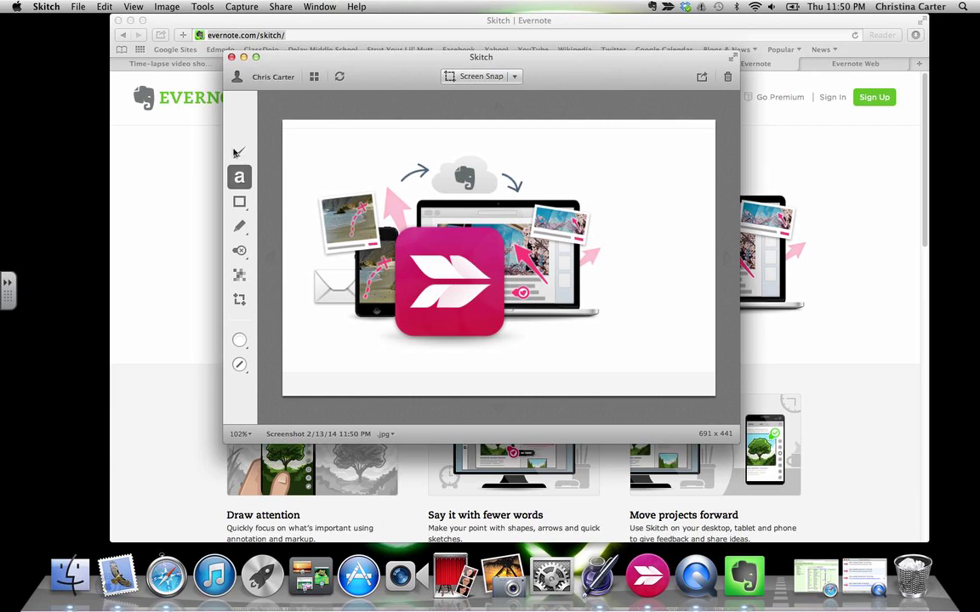
left_click(240, 155)
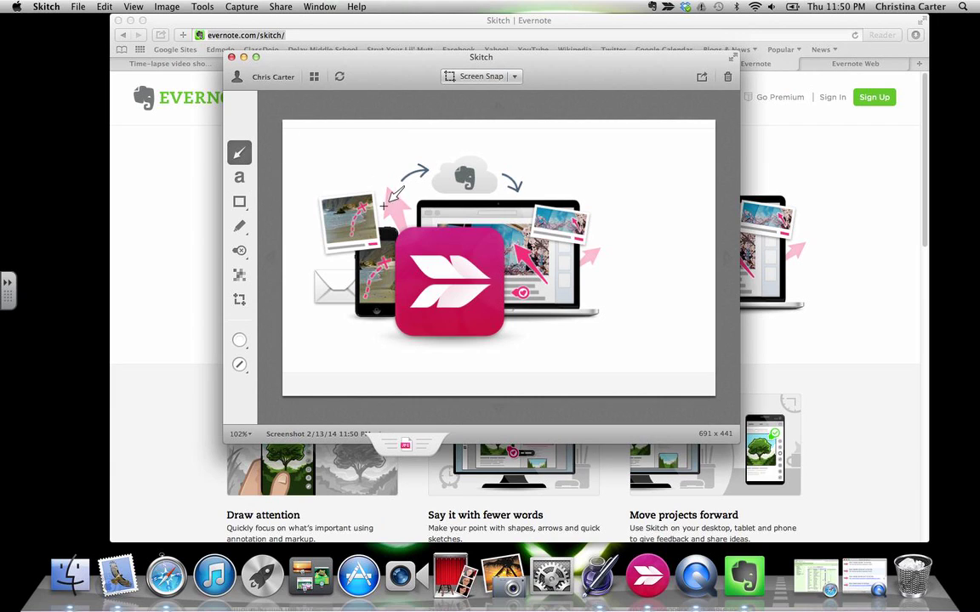
left_click(240, 340)
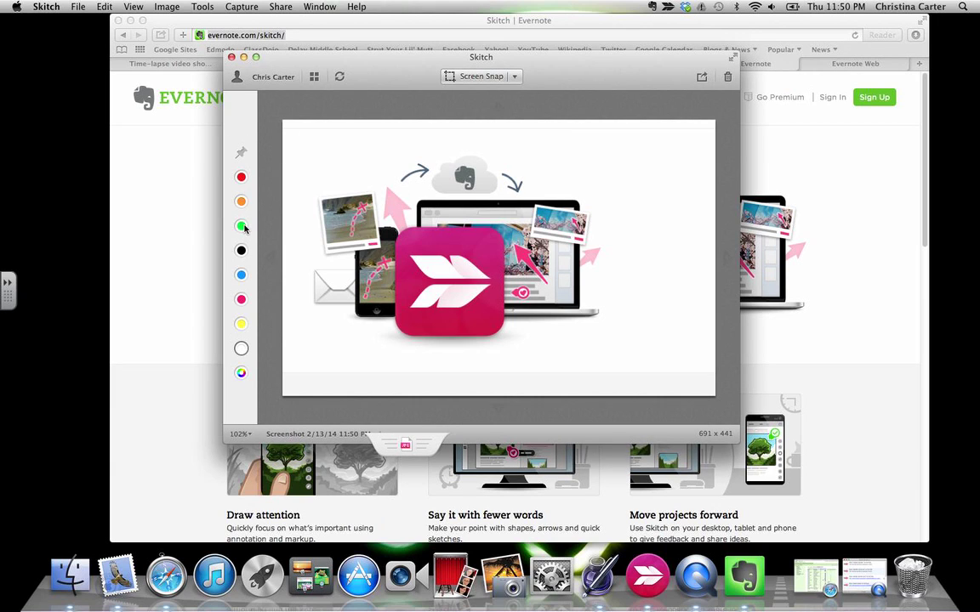
left_click(241, 177)
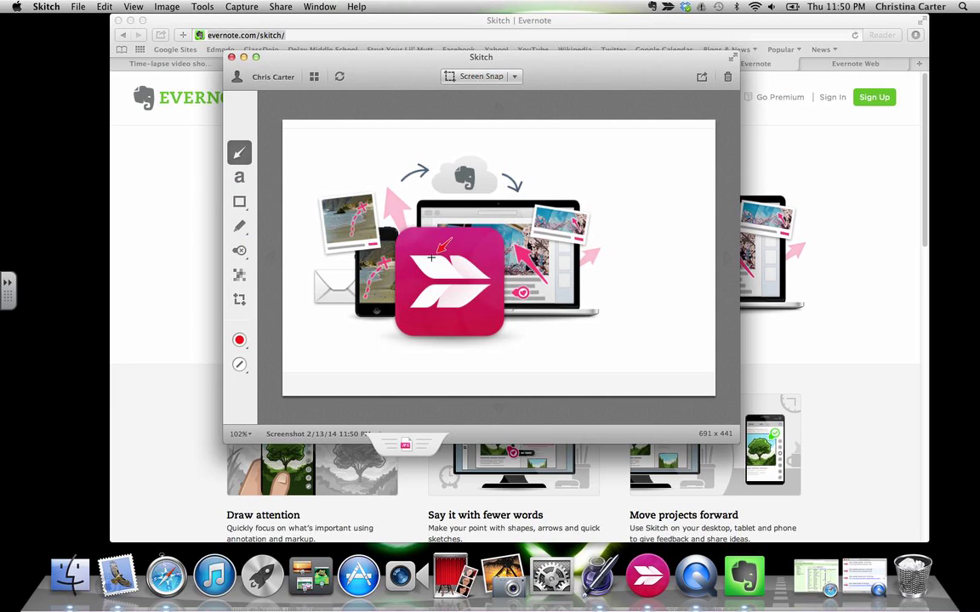
left_click_drag(460, 257, 376, 278)
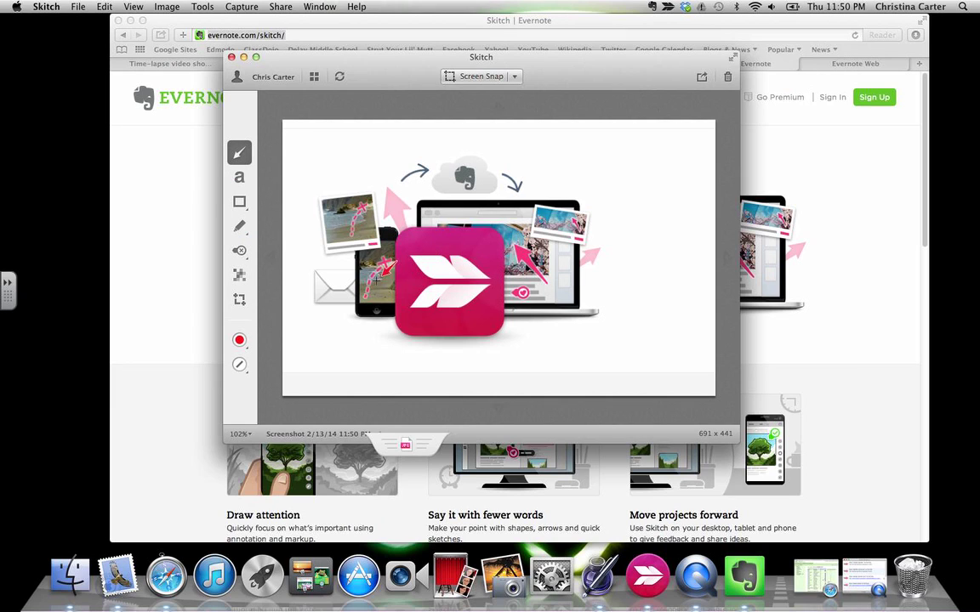
left_click(239, 365)
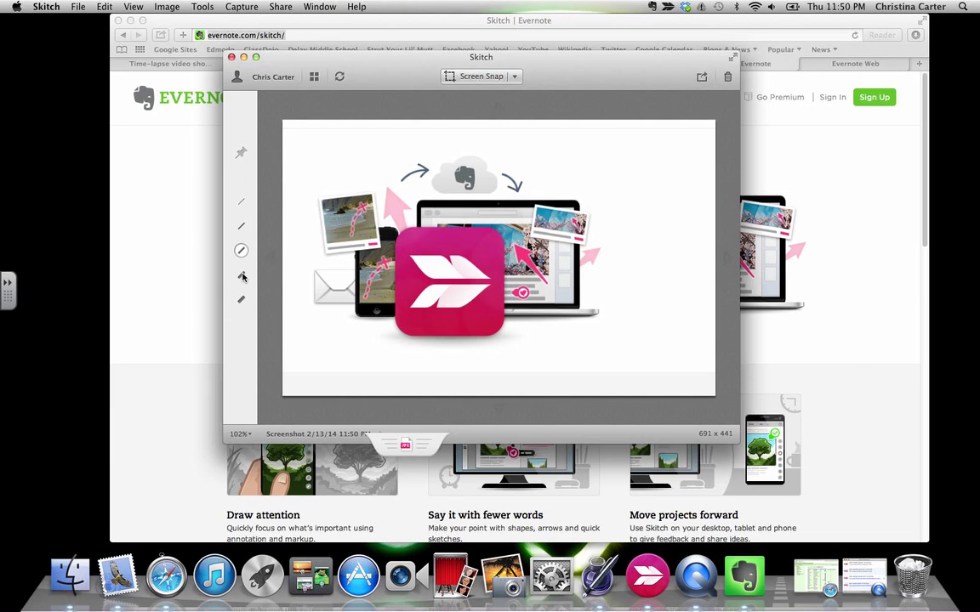
left_click(241, 228)
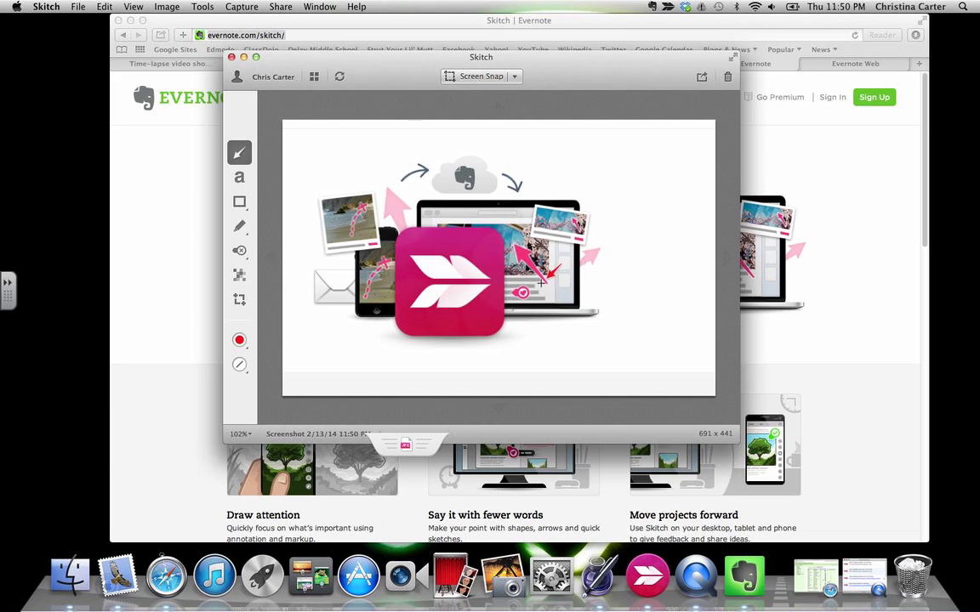
left_click_drag(621, 279, 578, 156)
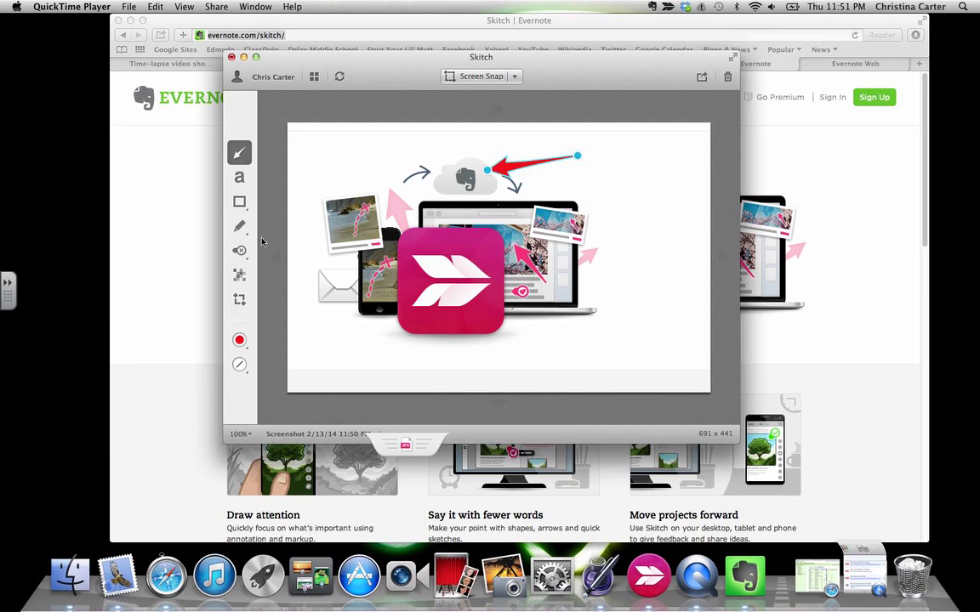
Add the red text label 'Adds straight to cloud' by the arrow's tail and enlarge it.
left_click(252, 130)
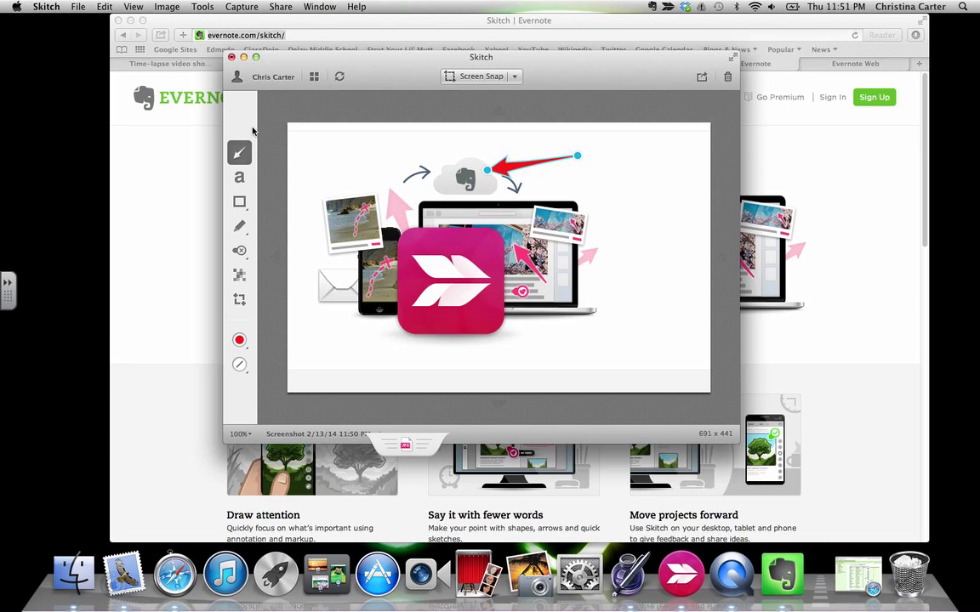
left_click(244, 178)
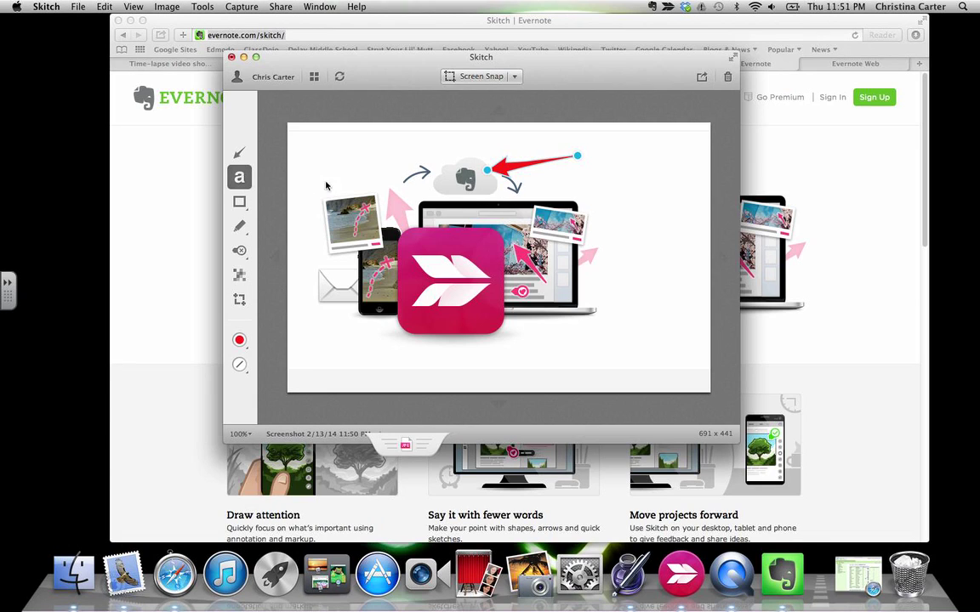
left_click(596, 151)
type("Add s straight to clous")
key("BackSpace")
type("d")
key("Escape")
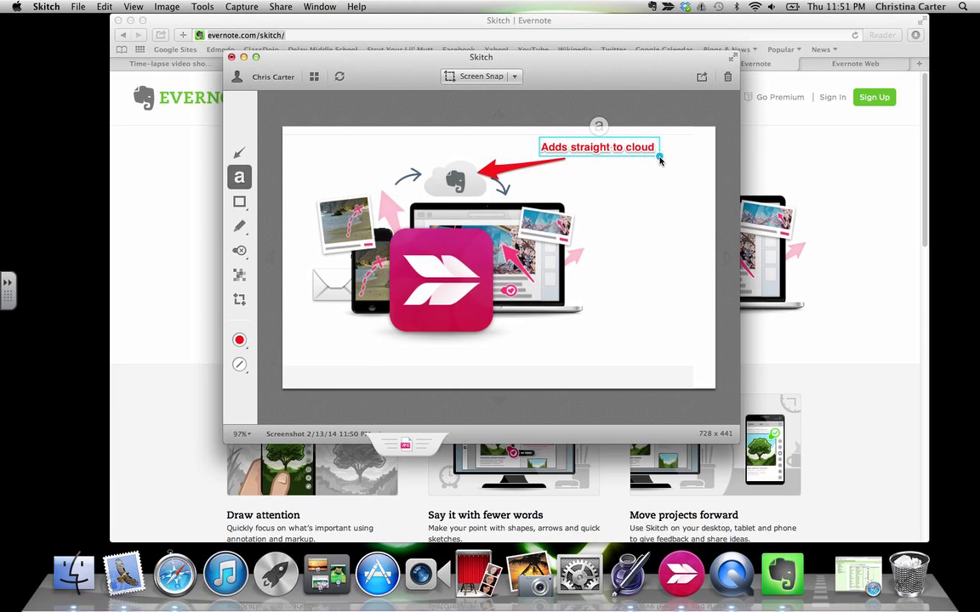
left_click_drag(660, 160, 695, 161)
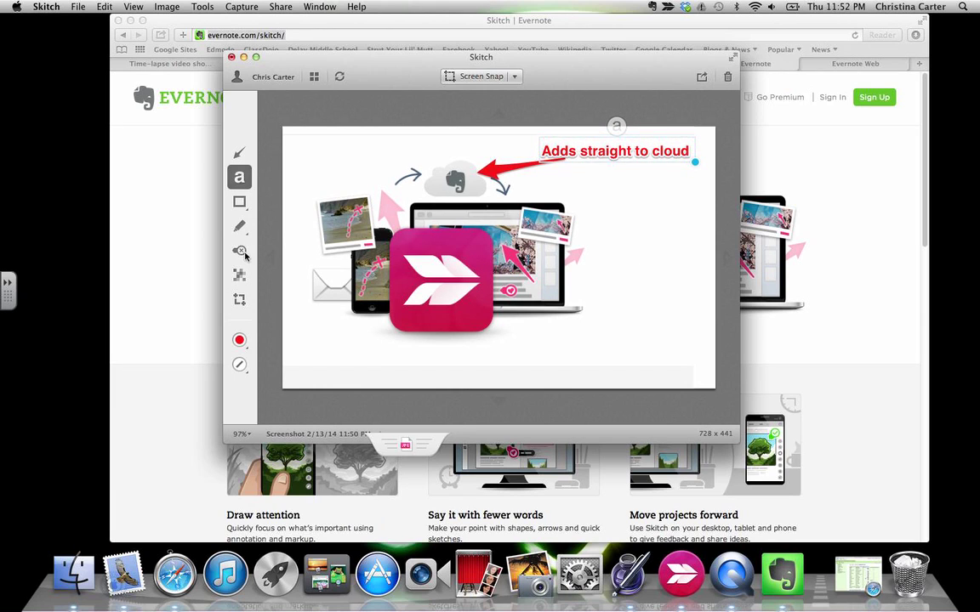
Undo a stray pen stroke, then handwrite 'Hi' in green near the top-left corner.
left_click(238, 226)
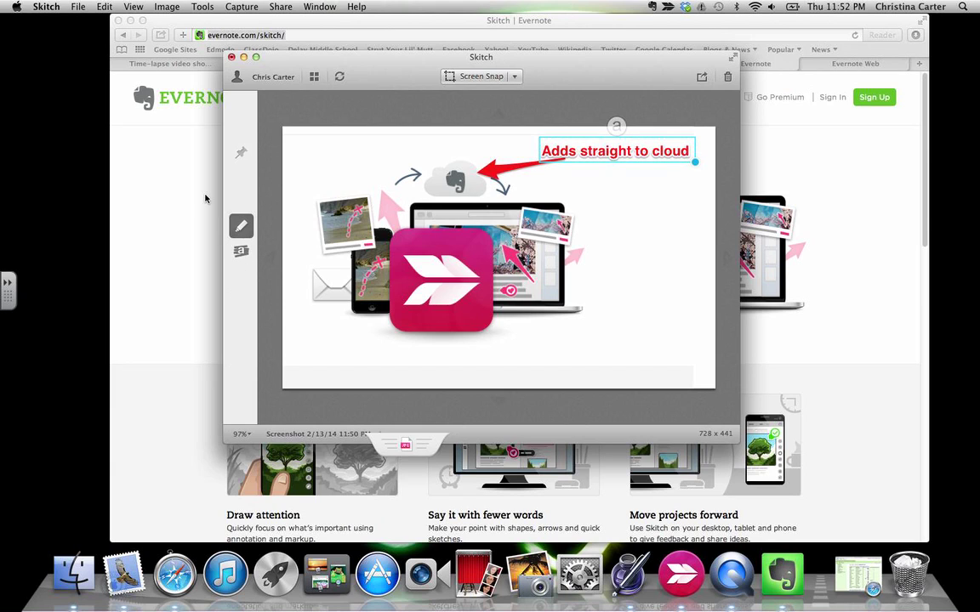
mouse_move(240, 246)
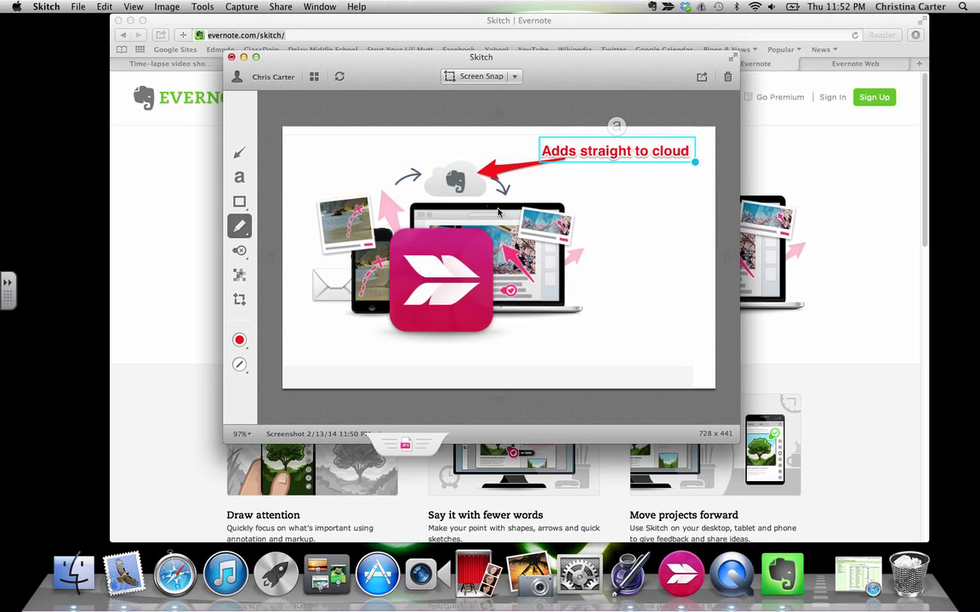
left_click(241, 340)
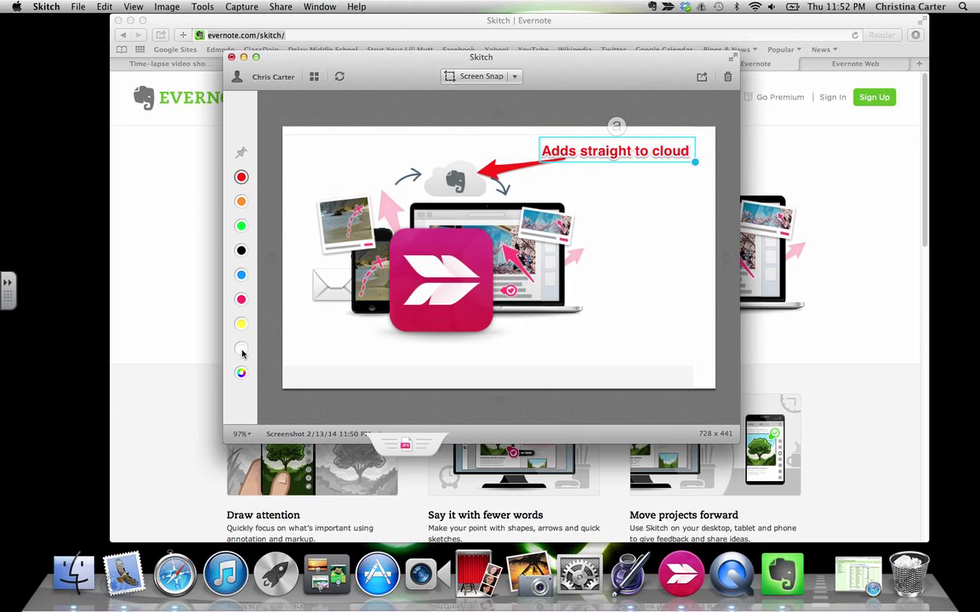
left_click(241, 349)
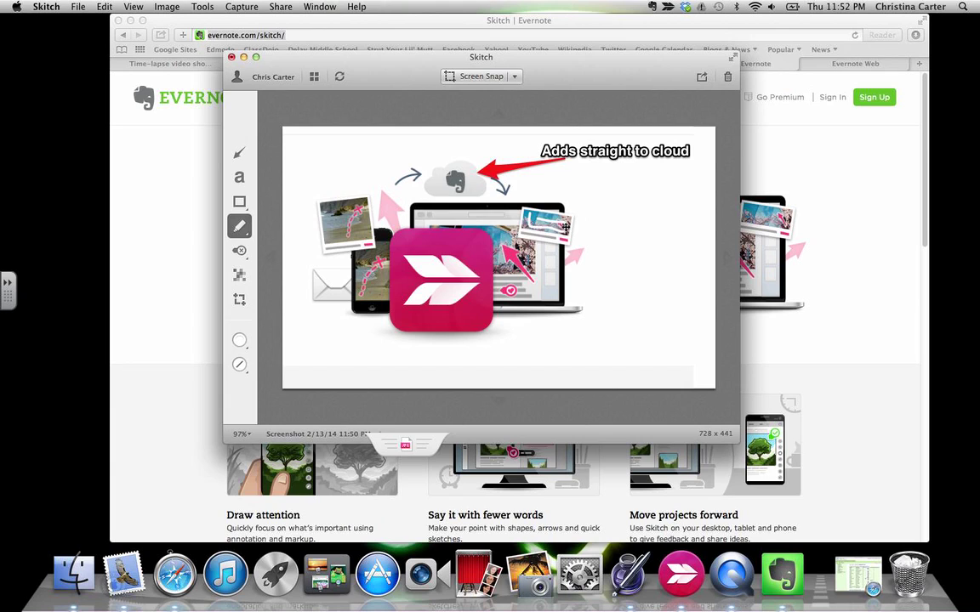
left_click_drag(529, 218, 566, 224)
key("super+z")
left_click(240, 340)
left_click(241, 226)
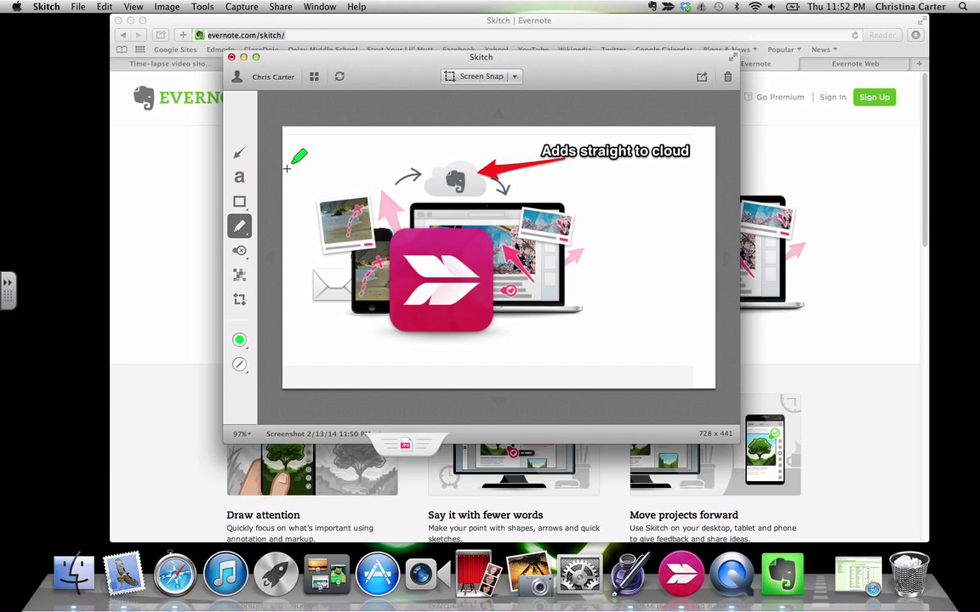
mouse_move(303, 153)
left_mouse_down()
mouse_move(321, 196)
mouse_move(328, 149)
mouse_move(313, 153)
mouse_move(328, 140)
mouse_move(348, 176)
left_mouse_up()
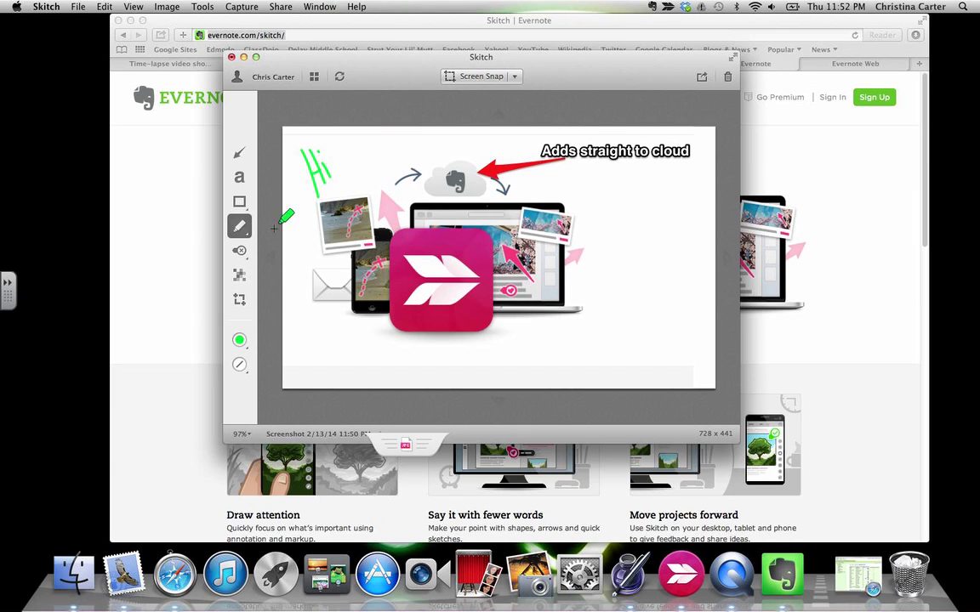
Place an orange exclamation stamp beside the cloud and a pink heart stamp near the laptop.
left_click(239, 251)
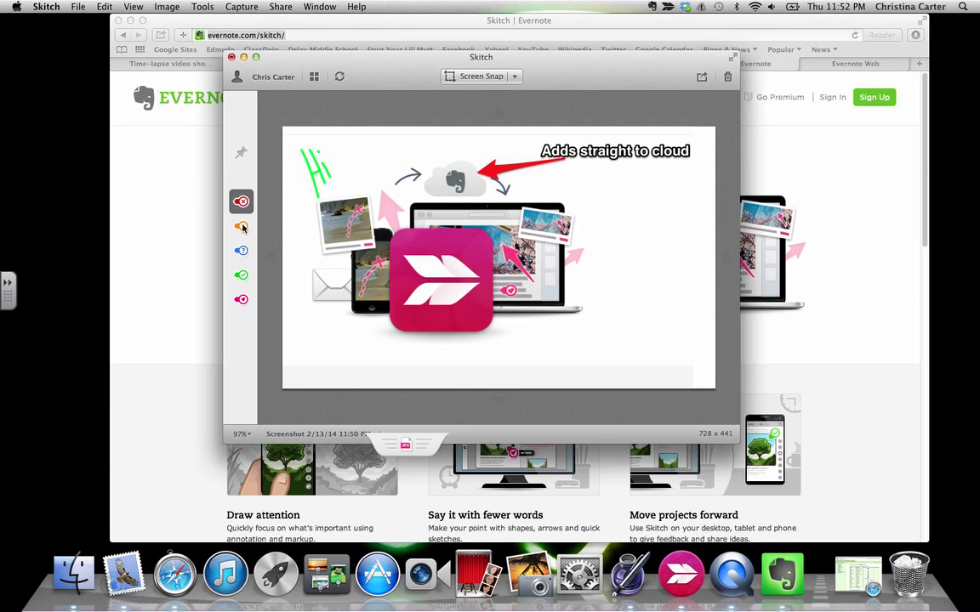
left_click(243, 227)
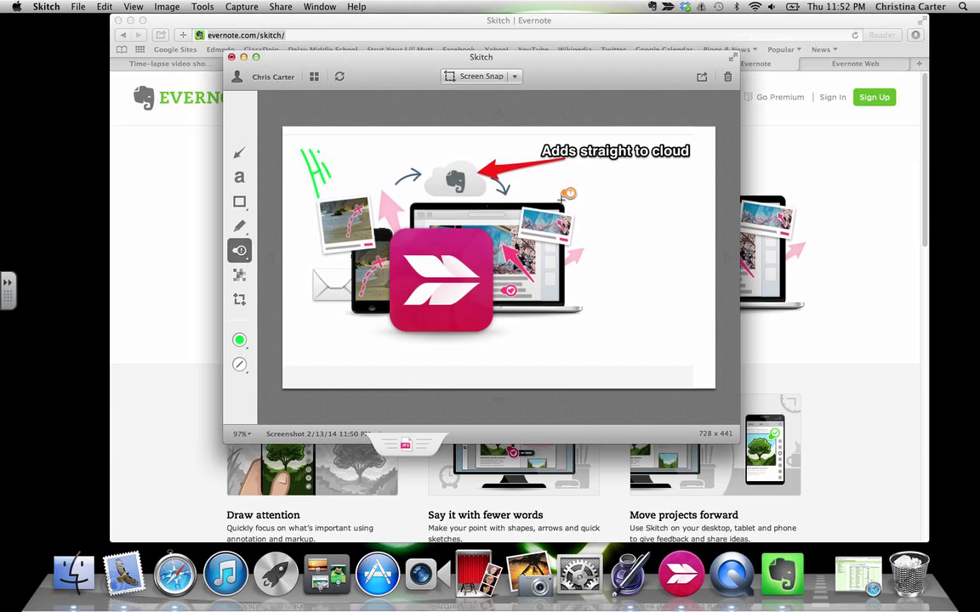
left_click(558, 197)
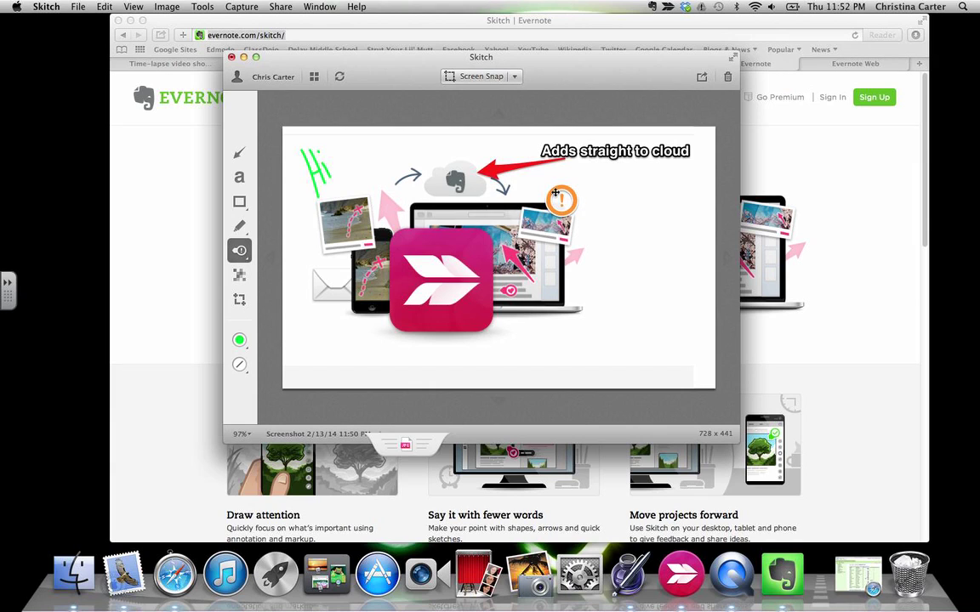
left_click(239, 250)
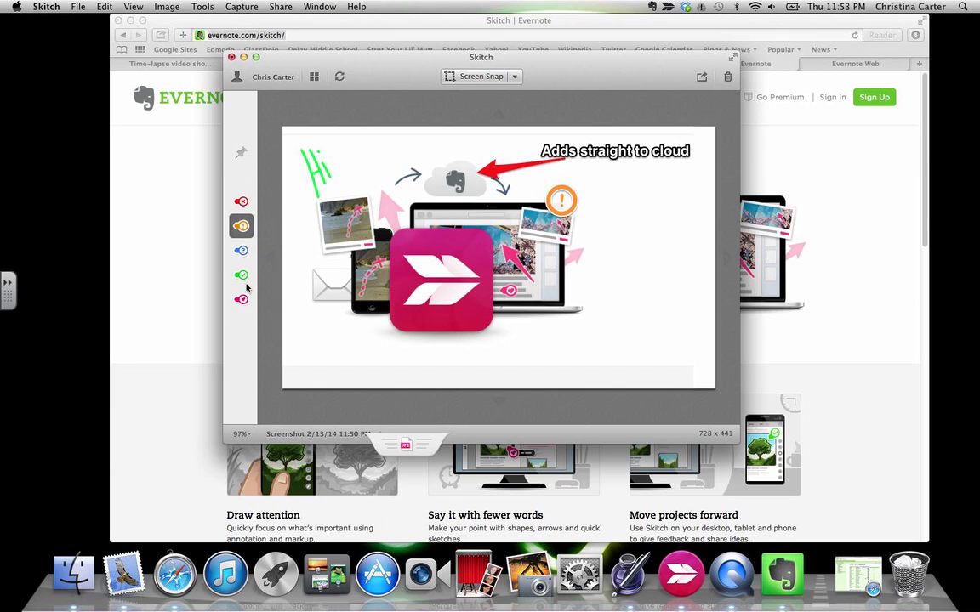
left_click(242, 298)
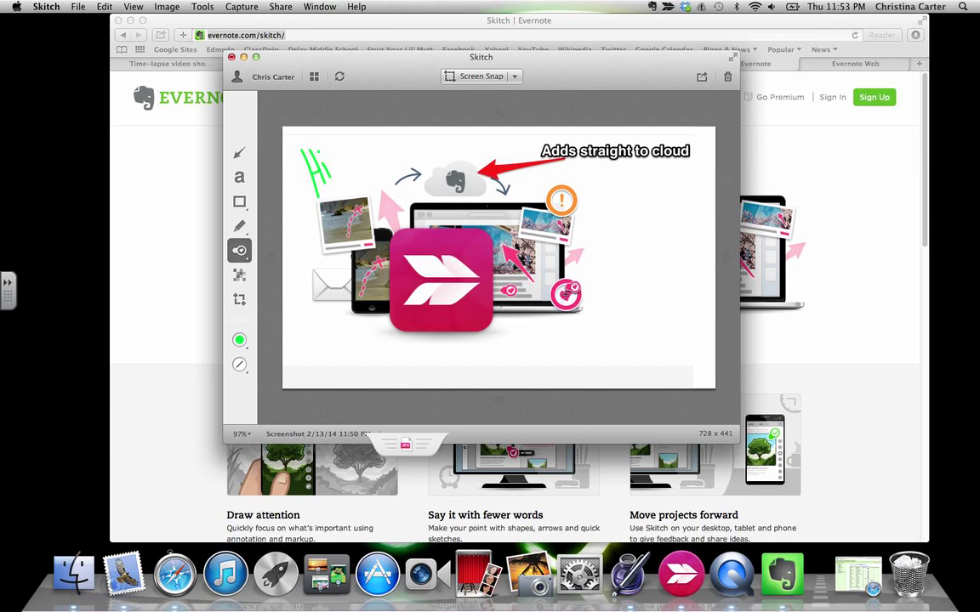
left_click(566, 293)
left_click(239, 250)
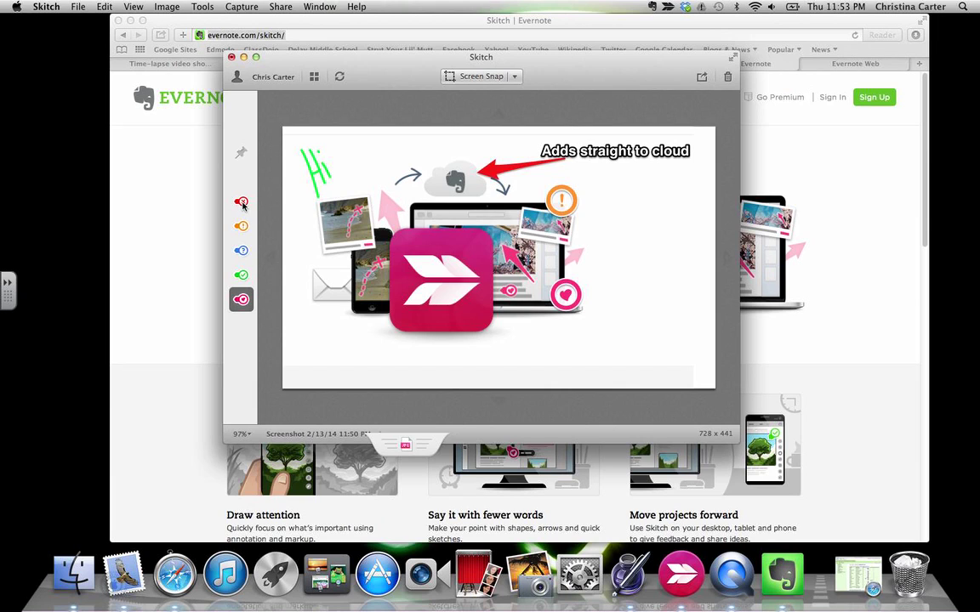
left_click(242, 204)
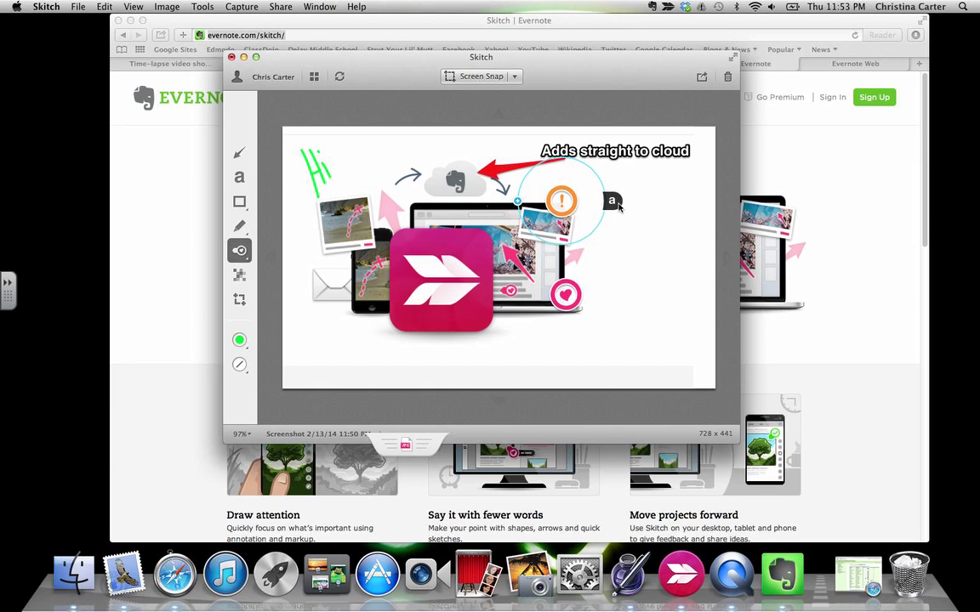
Caption the orange stamp 'this is really neat' and start a label on the heart stamp.
left_click(619, 205)
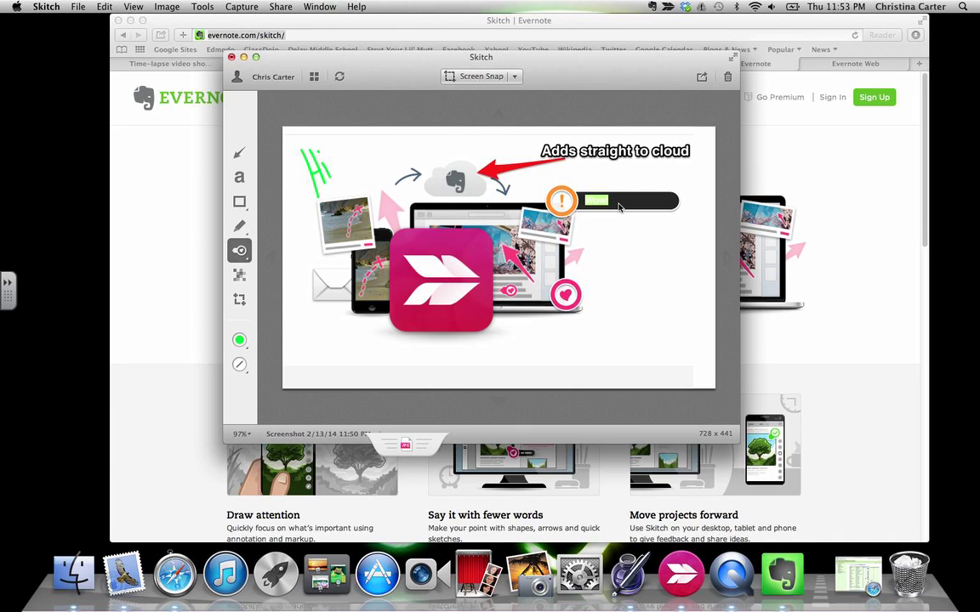
type("this is really neat")
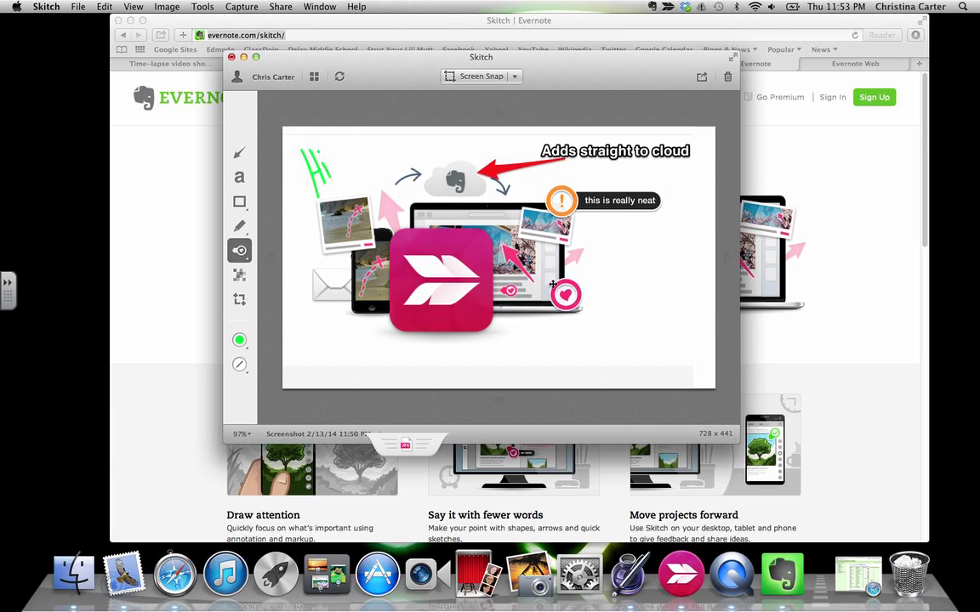
left_click_drag(566, 295, 627, 300)
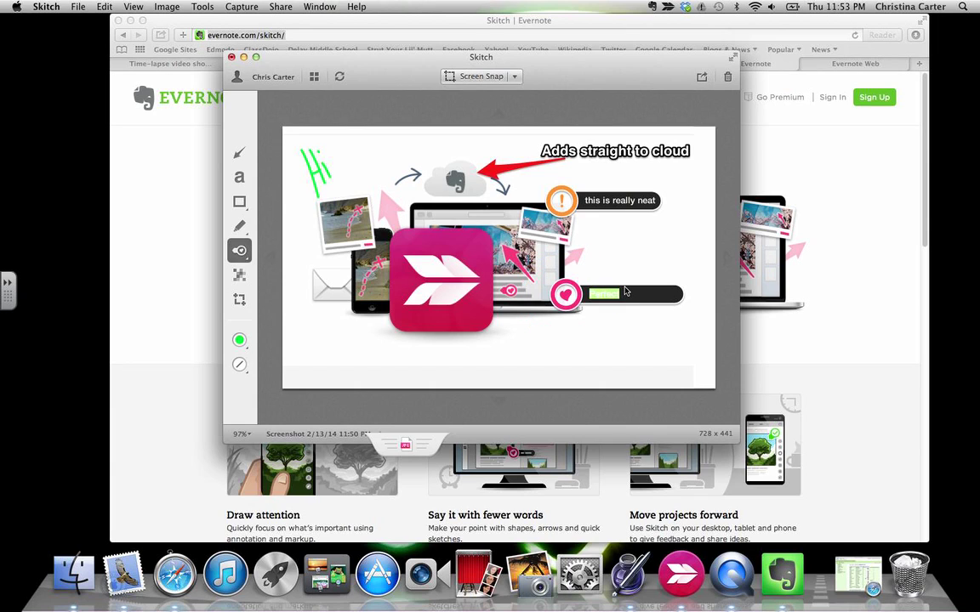
type("love the edit factor")
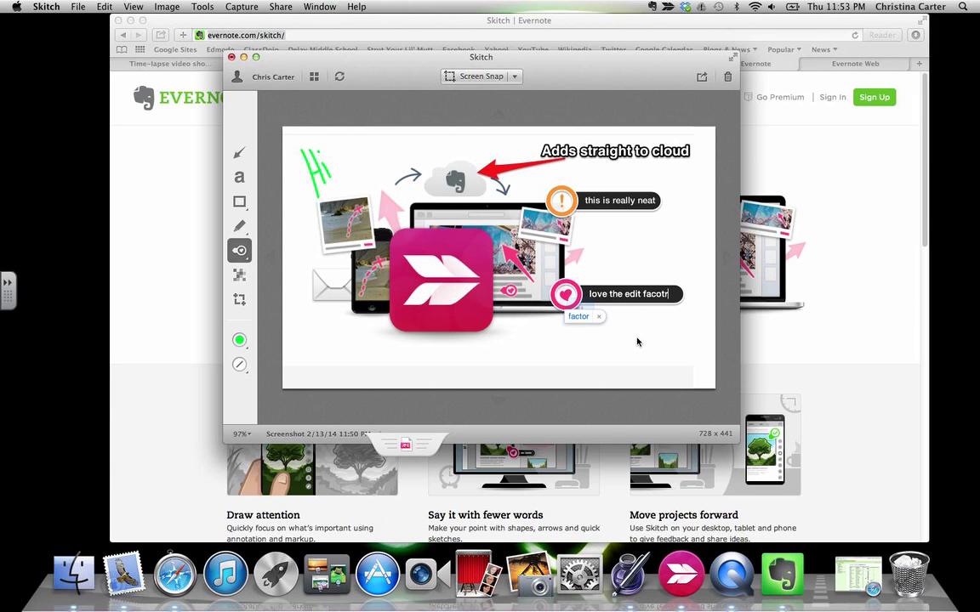
left_click(583, 316)
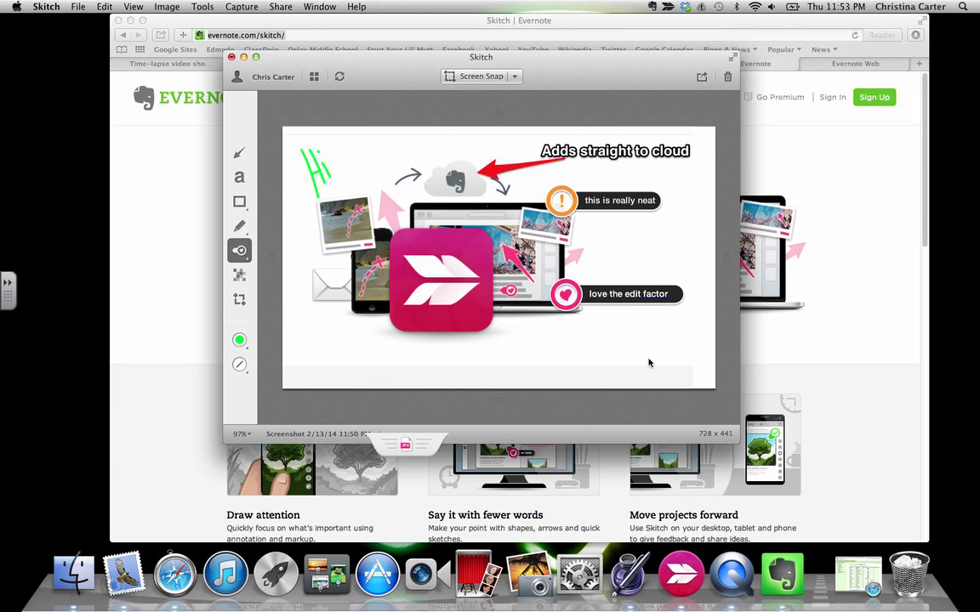
Relabel the heart stamp 'Perfect' and delete an extra heart stamp.
left_click(561, 295)
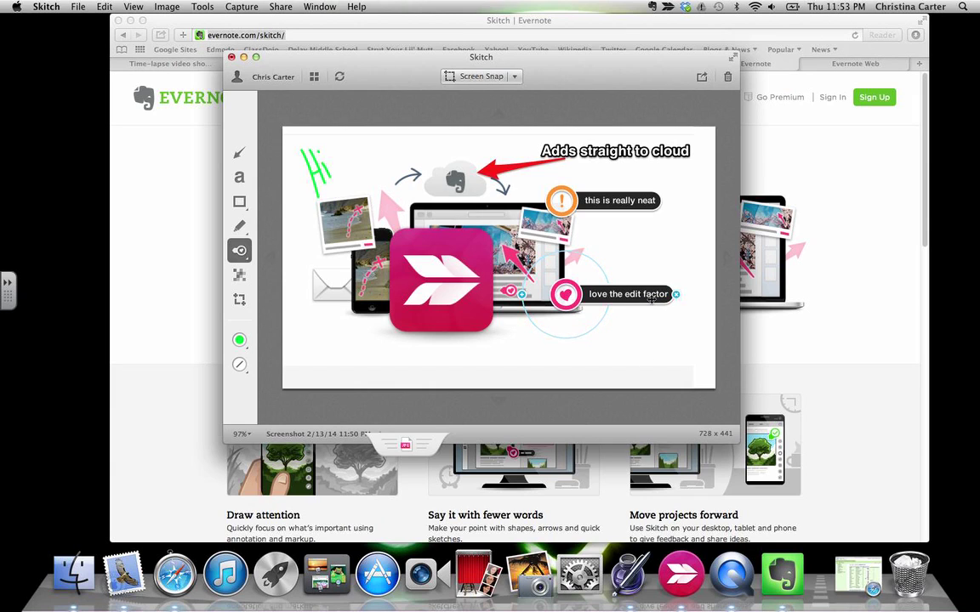
left_click(675, 295)
type("a")
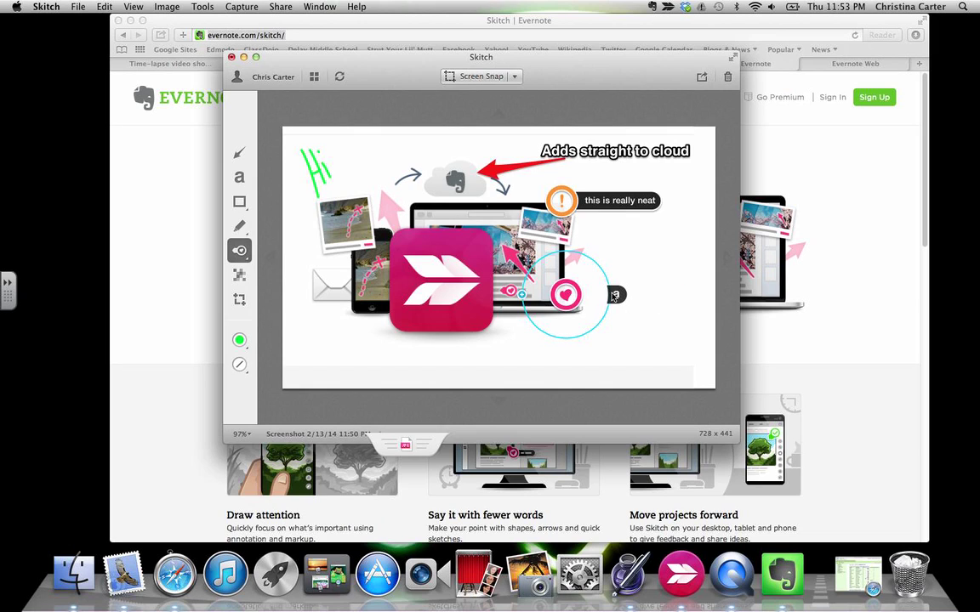
key("BackSpace")
type("Perfect")
left_click(608, 341)
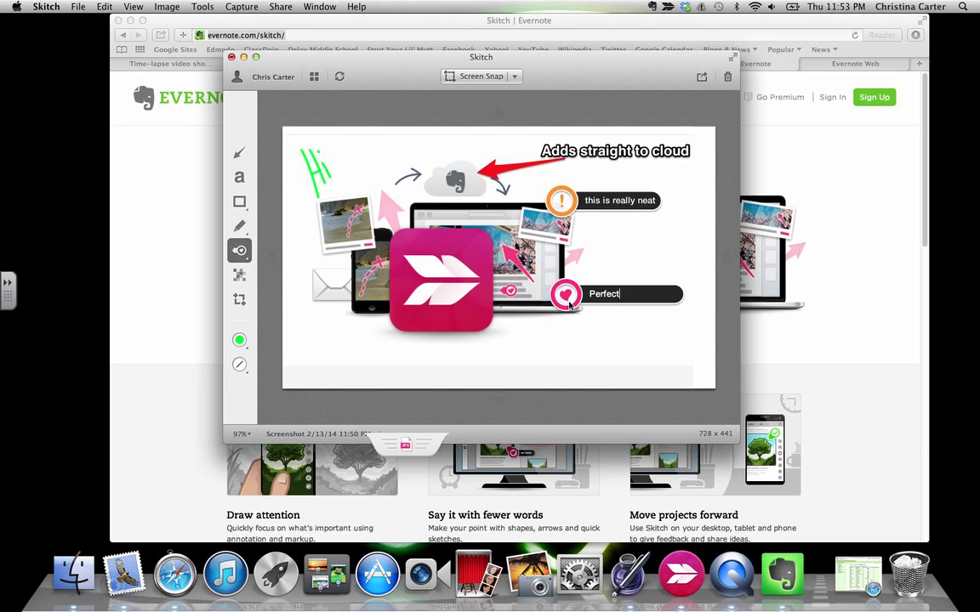
left_click(627, 296)
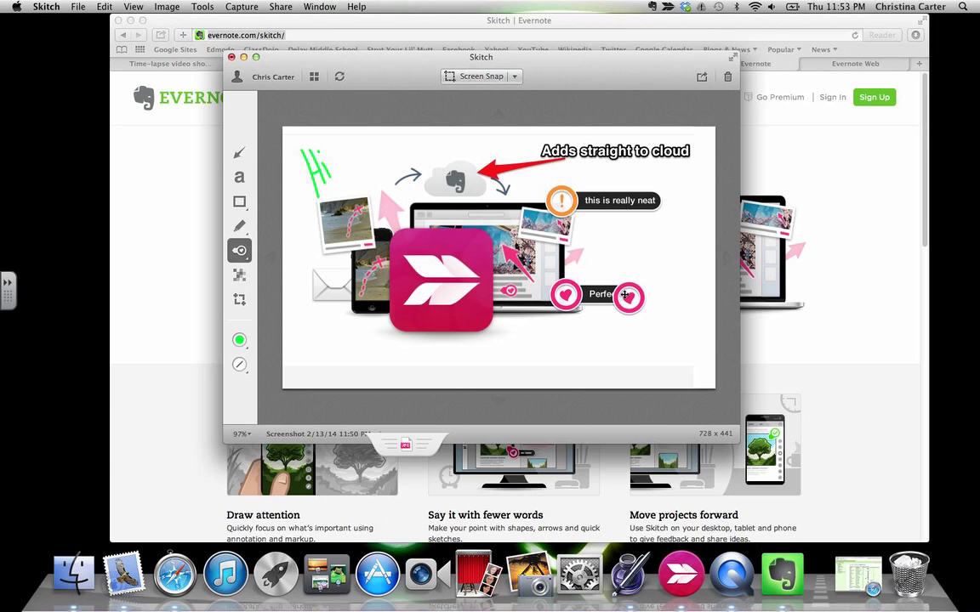
left_click_drag(627, 296, 614, 326)
key("Delete")
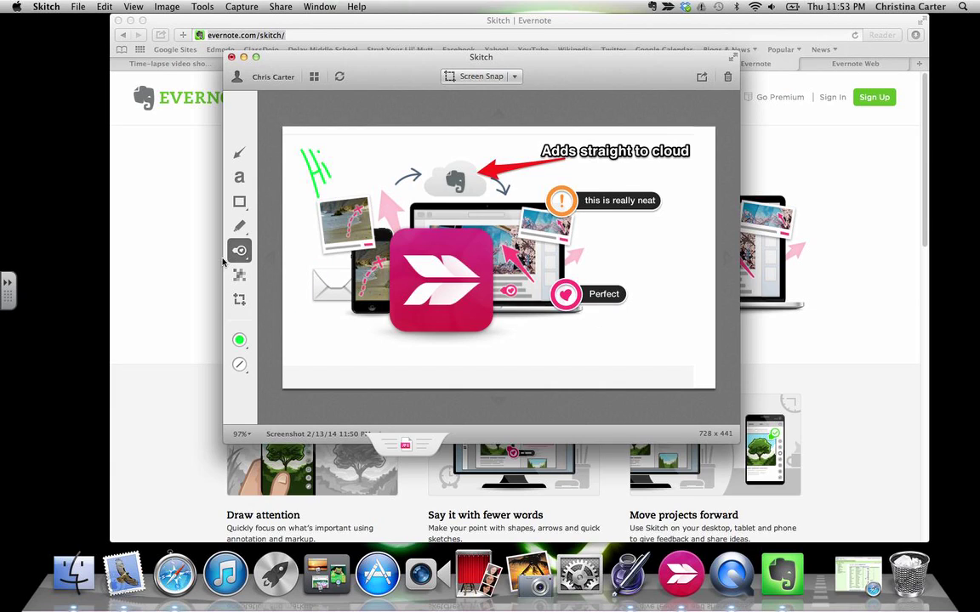
Pixelate the whole small photo card on the left with the Pixelate tool.
left_click(240, 272)
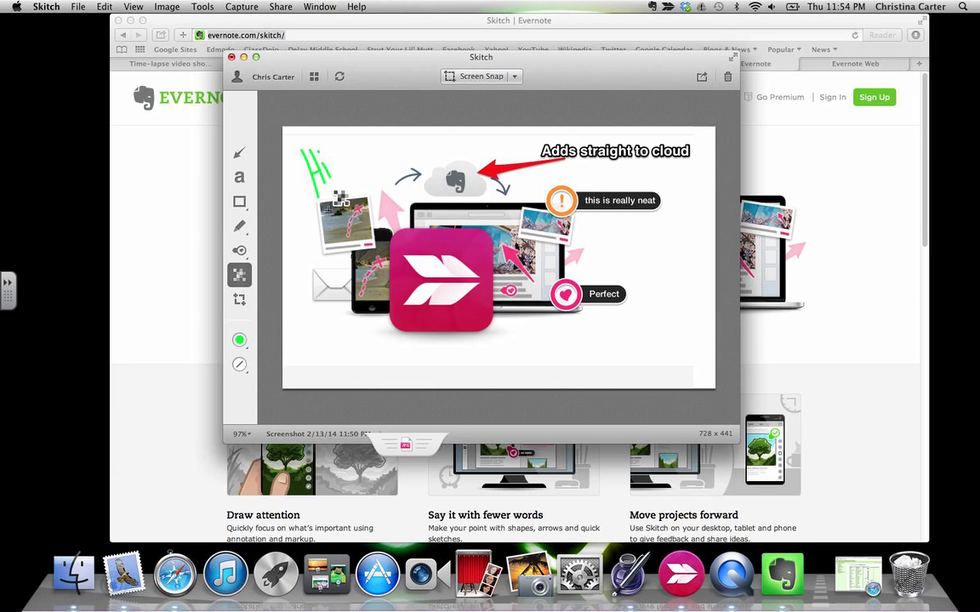
left_click_drag(327, 205, 368, 227)
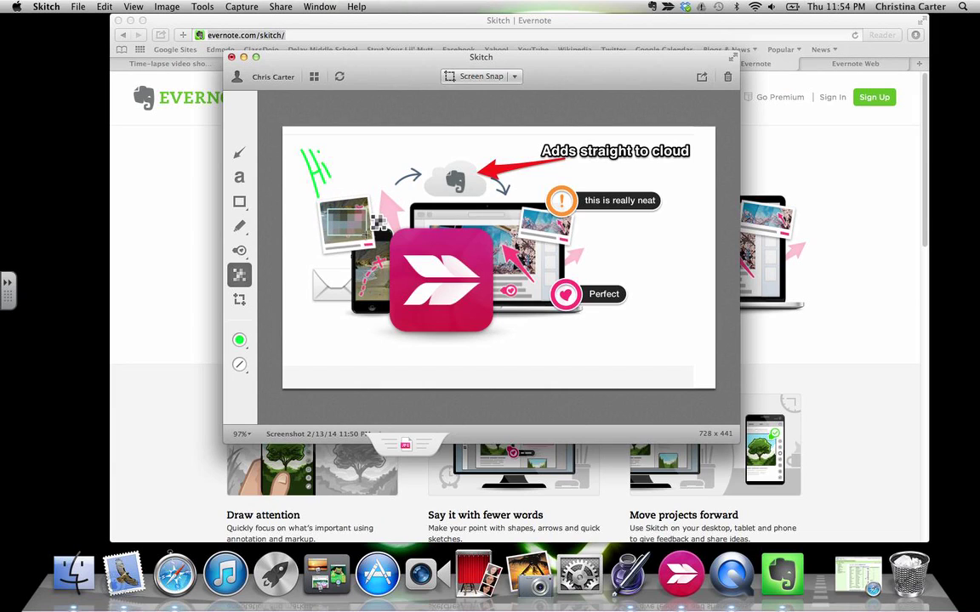
left_click_drag(321, 200, 379, 230)
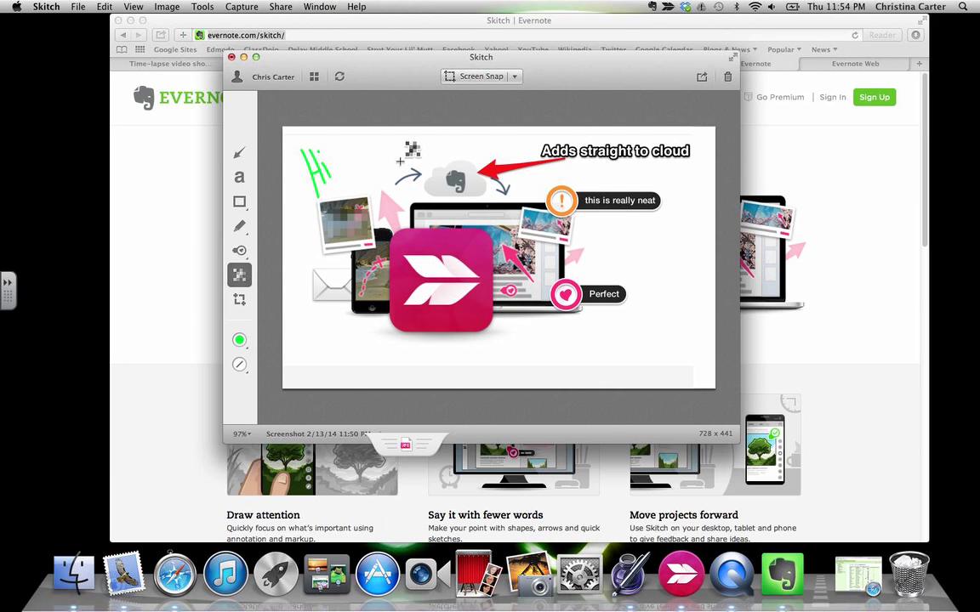
Search Google for 'math questions' in Safari.
left_click(568, 20)
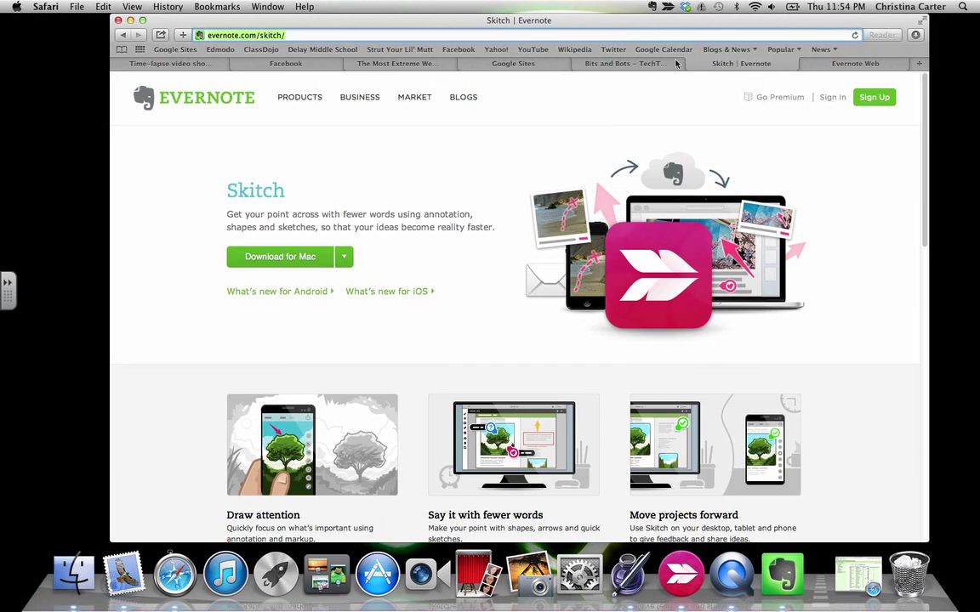
left_click(619, 32)
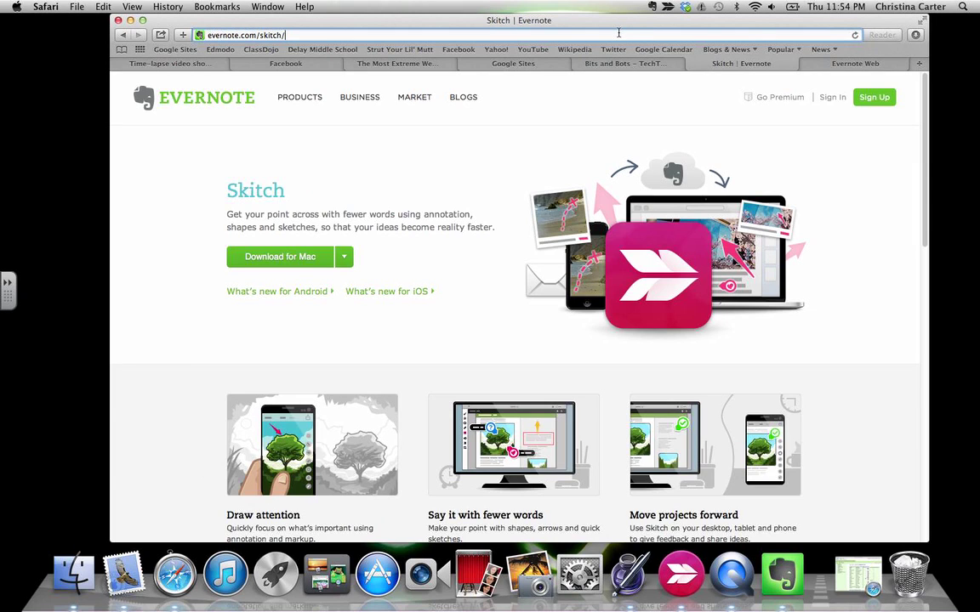
key("BackSpace")
key("BackSpace")
key("BackSpace")
key("BackSpace")
key("BackSpace")
key("BackSpace")
key("BackSpace")
key("BackSpace")
key("BackSpace")
key("BackSpace")
key("BackSpace")
key("BackSpace")
key("BackSpace")
key("BackSpace")
key("BackSpace")
type("math")
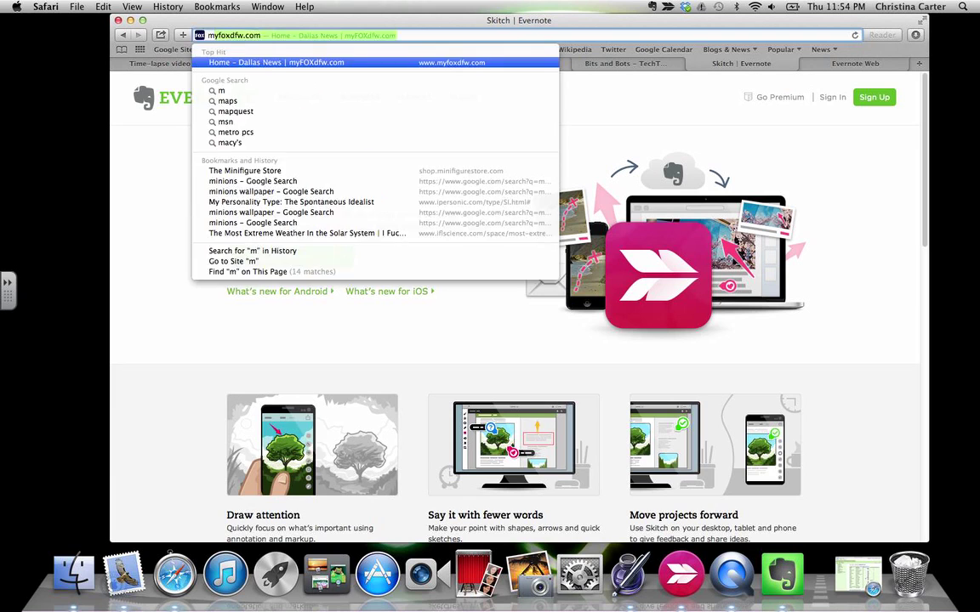
type(" quets")
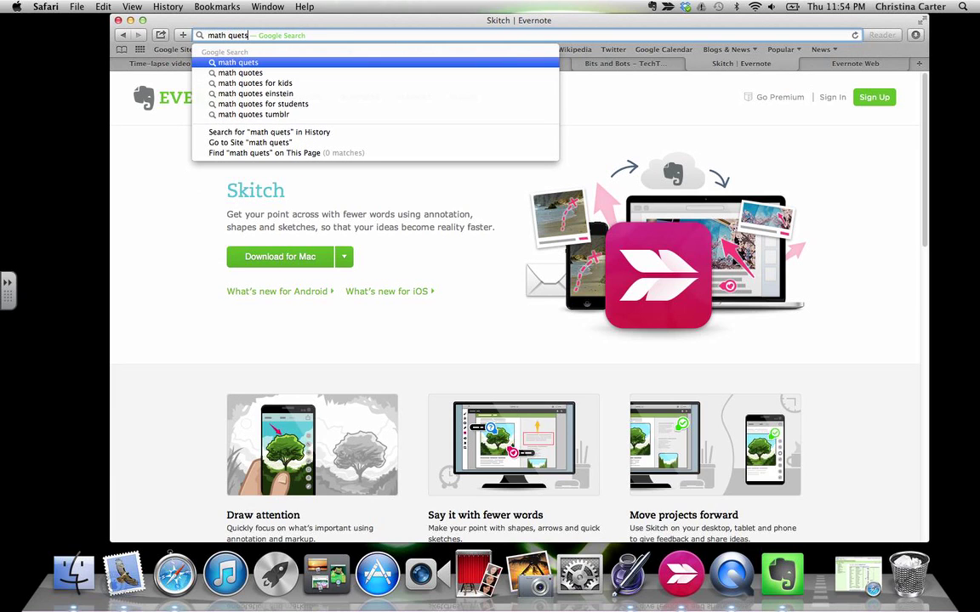
key("BackSpace")
key("BackSpace")
key("Down")
key("Down")
key("Return")
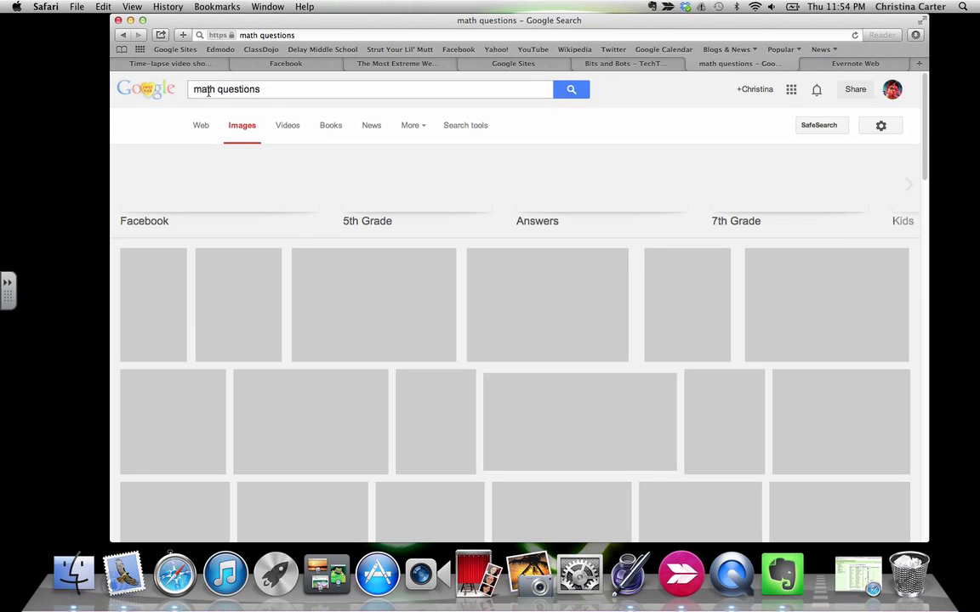
Change the image search to 'geometry questions' and open the triangle problem's preview.
double_click(202, 88)
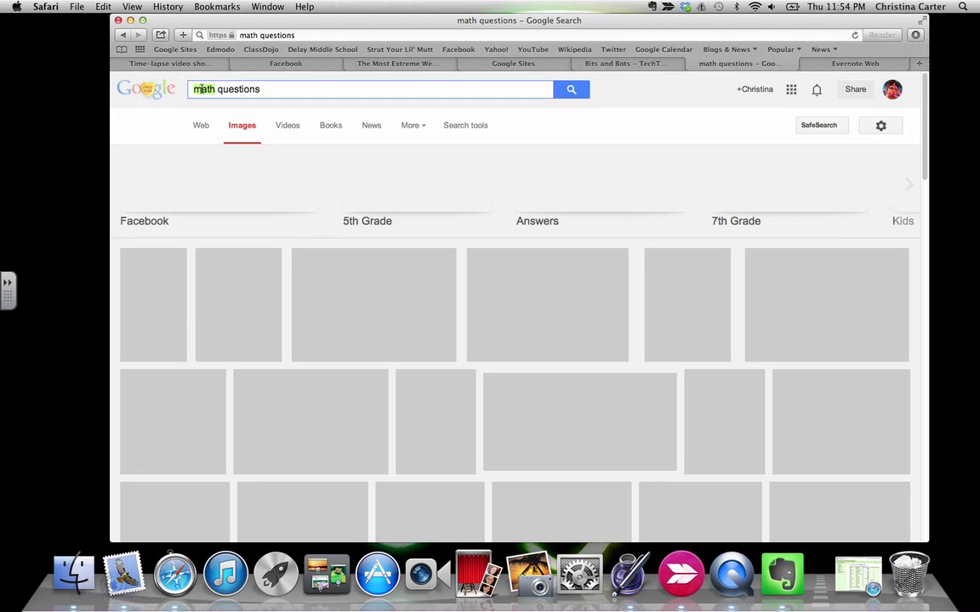
type("geomoe")
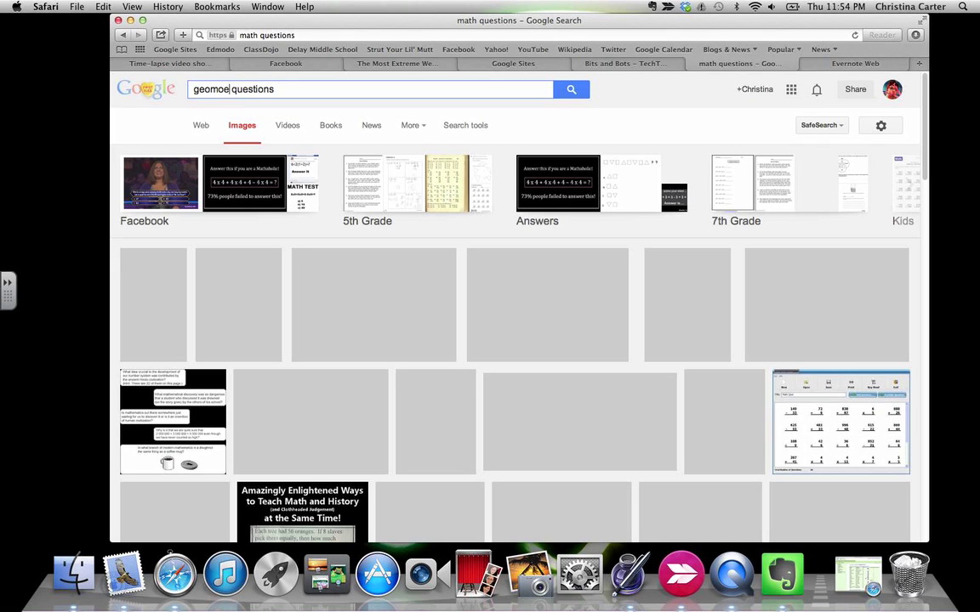
key("BackSpace")
key("BackSpace")
type("etry")
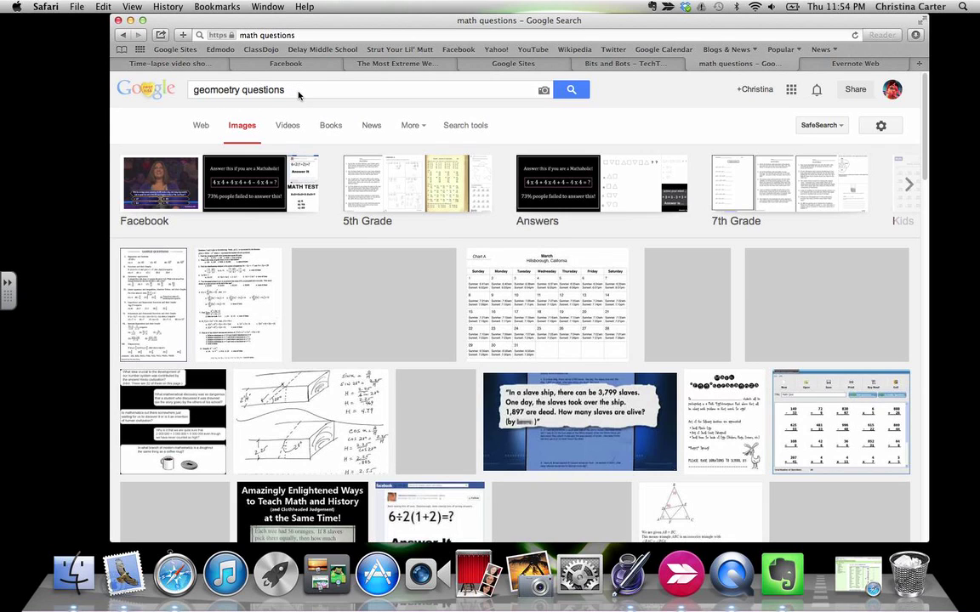
left_click(298, 95)
key("Return")
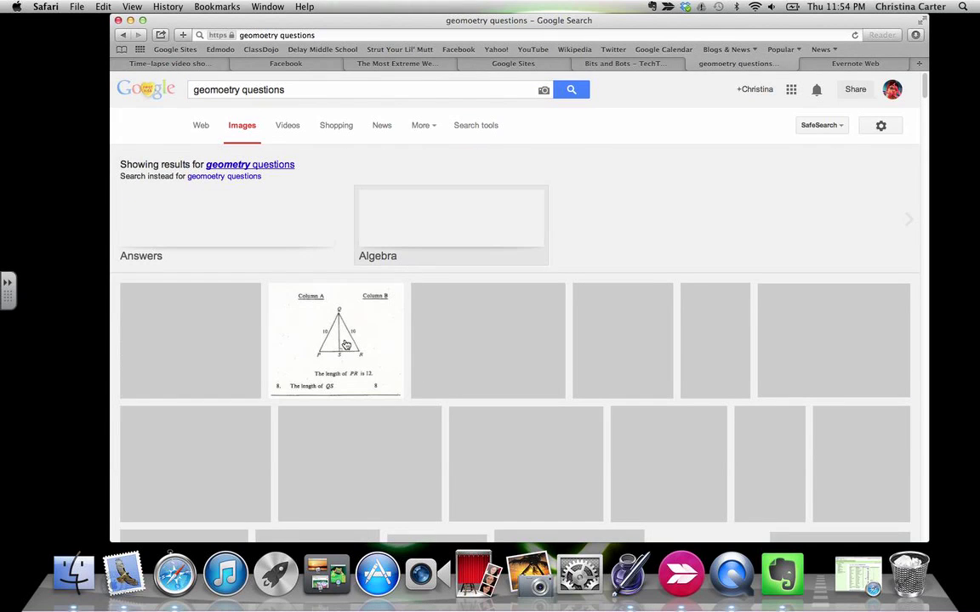
left_click(387, 339)
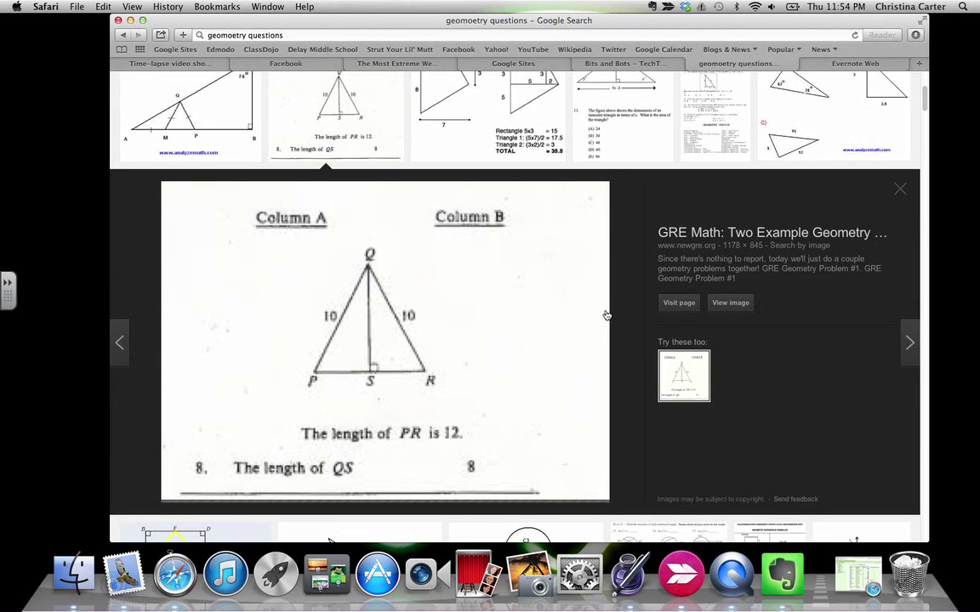
Snap the triangle problem image into Skitch as a 620 × 411 capture.
left_click(681, 578)
left_click(480, 75)
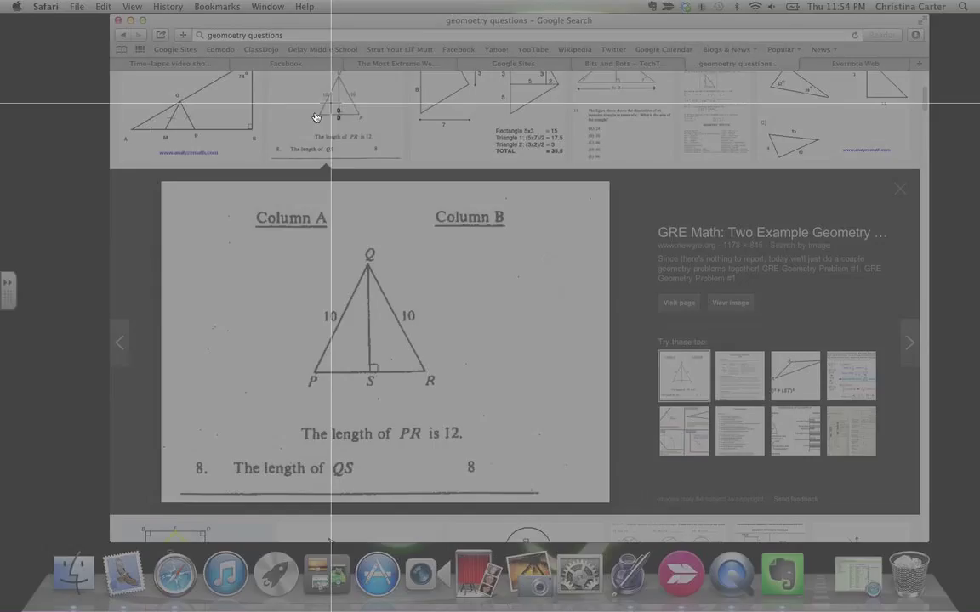
left_click_drag(190, 196, 571, 447)
left_click(571, 447)
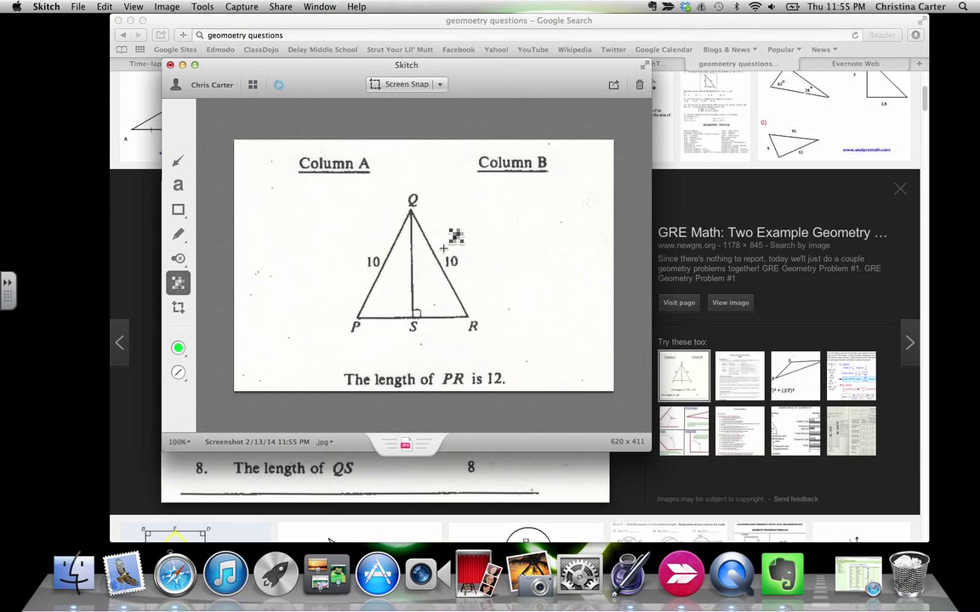
Pixelate the right-hand 10 and add a blue question stamp reading 'measurements?'.
left_click_drag(444, 254, 465, 269)
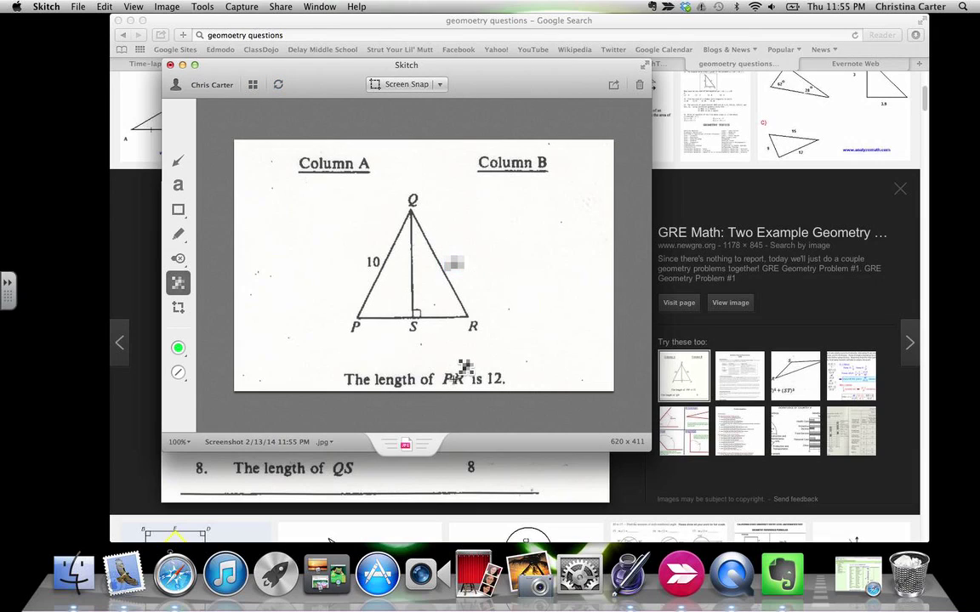
left_click(179, 260)
left_click(181, 258)
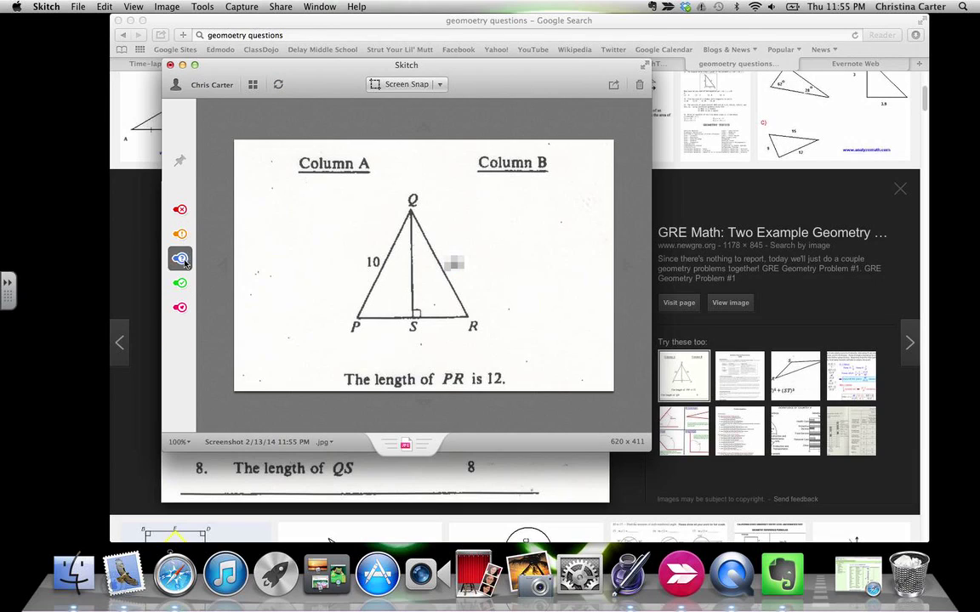
left_click(460, 258)
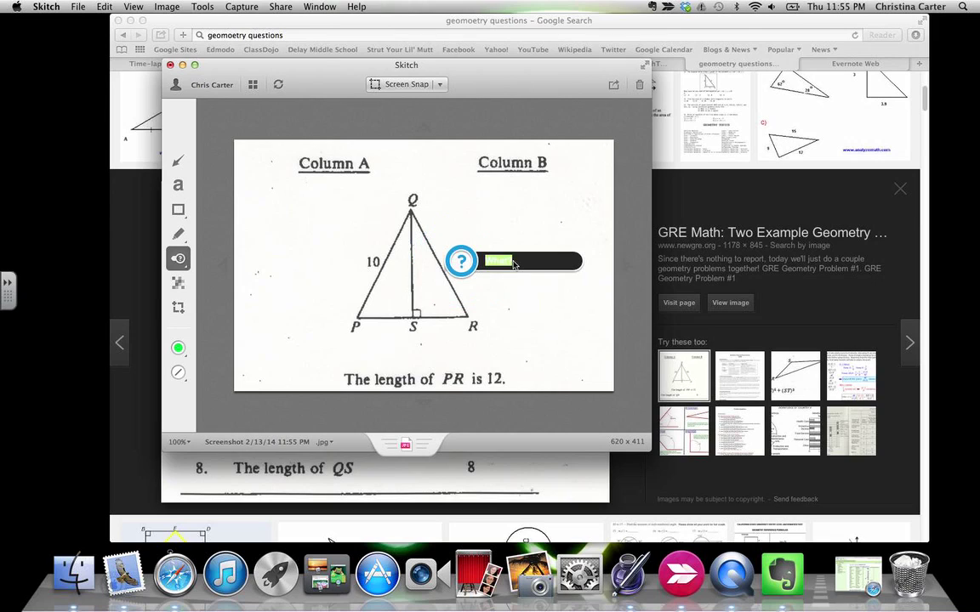
type("measurements?")
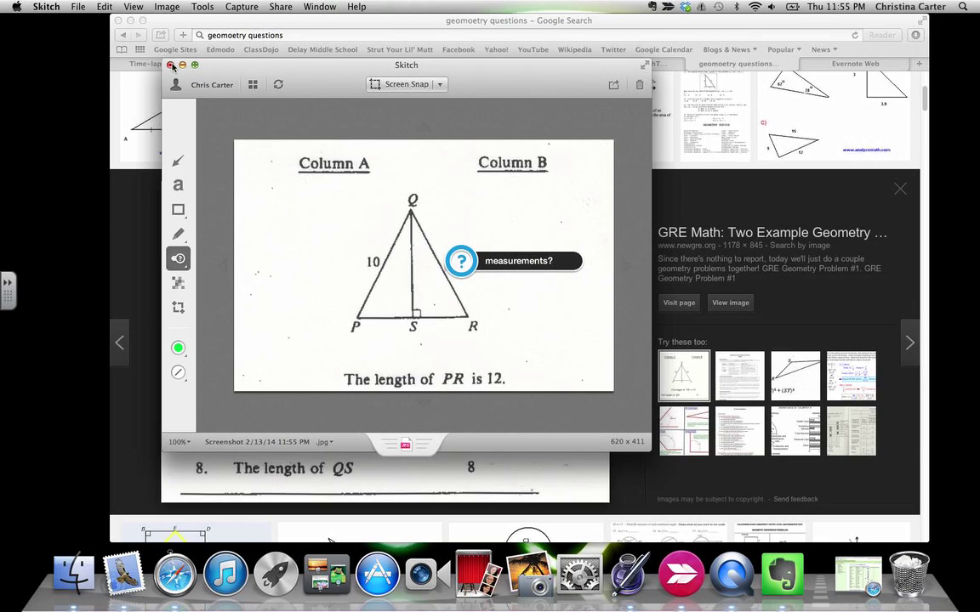
Scroll further through Safari's geometry image results, then bring back the triangle snap with its 'measurements?' stamp.
left_click(663, 183)
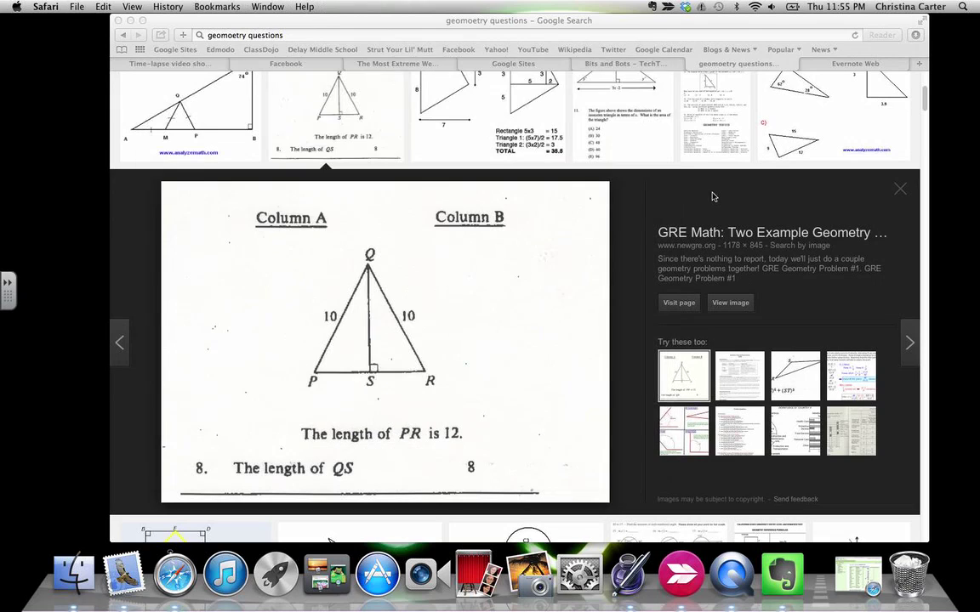
scroll(646, 278, "down", 10)
scroll(646, 278, "down", 5)
scroll(647, 278, "up", 6)
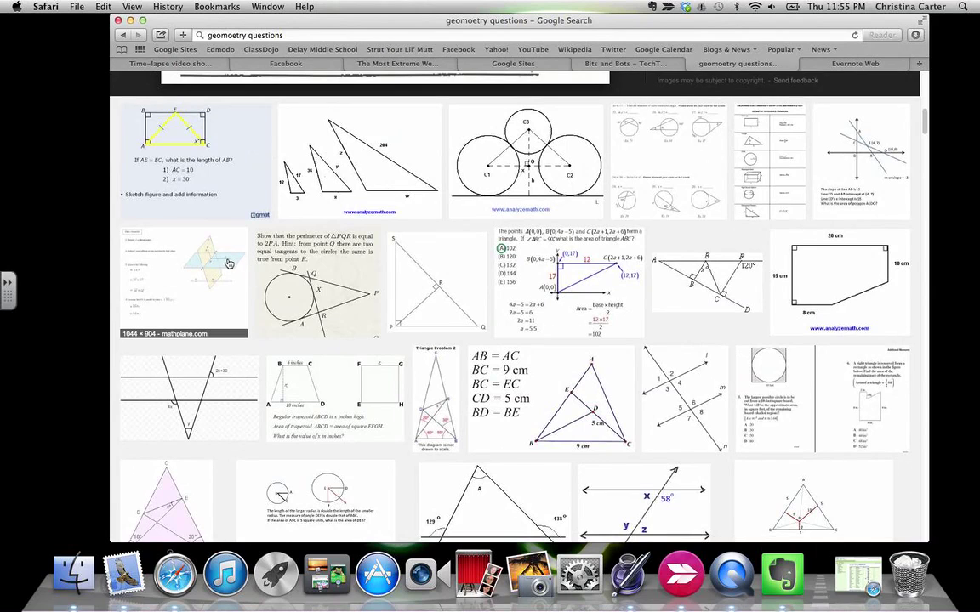
scroll(545, 259, "down", 6)
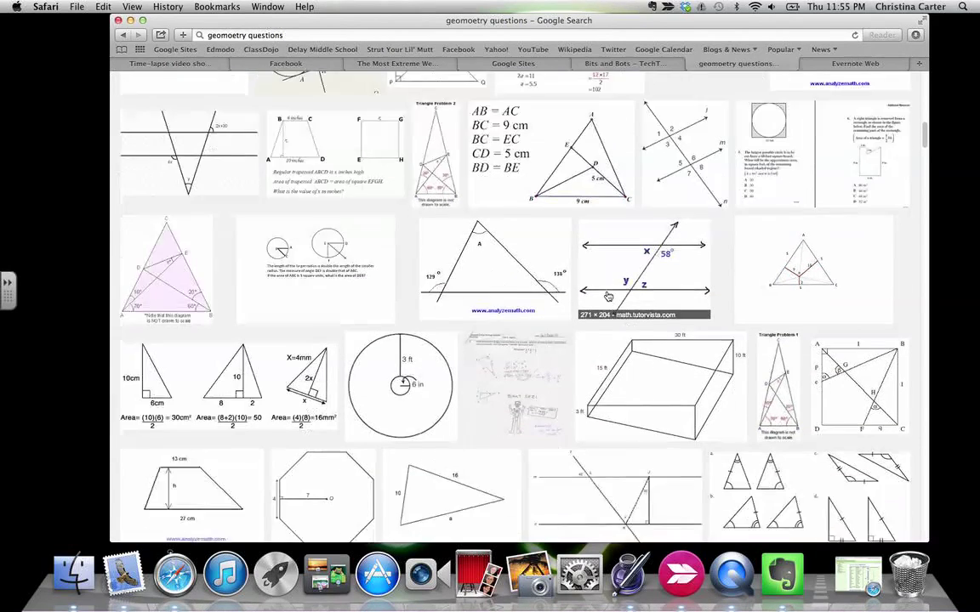
scroll(609, 298, "down", 5)
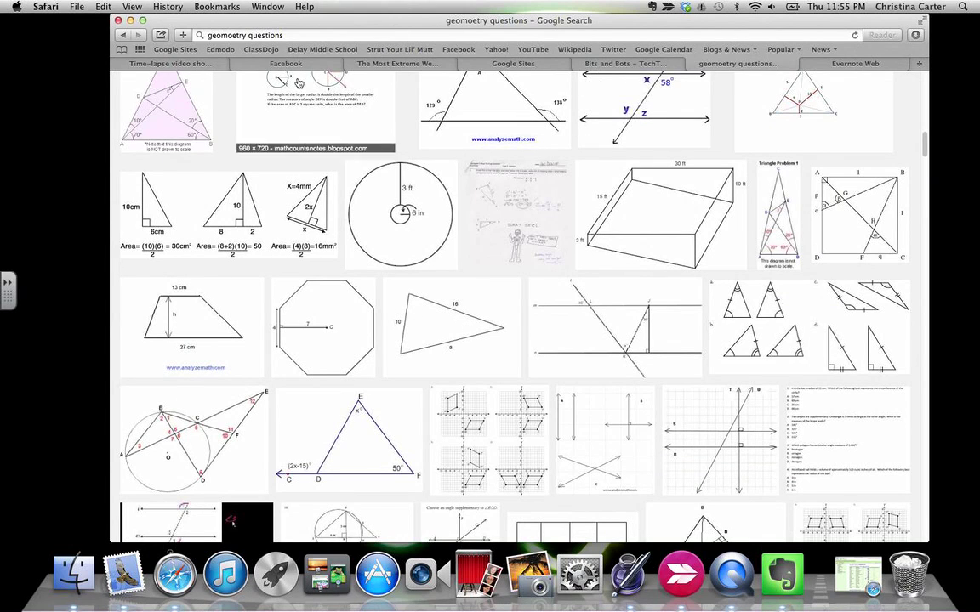
left_click(676, 572)
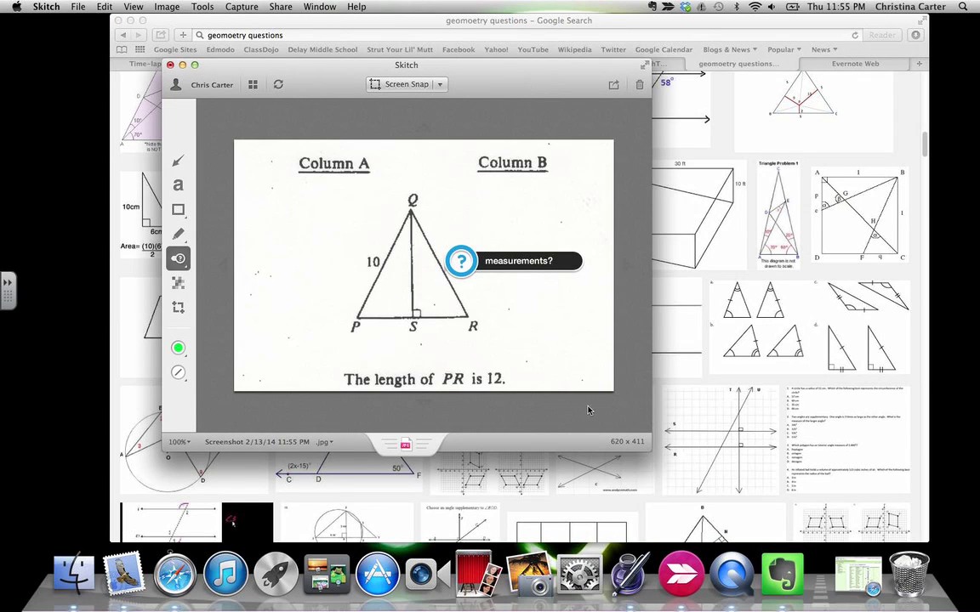
Open the Skitch notes library in Evernote and preview the Moon phases note.
left_click(224, 79)
scroll(402, 264, "down", 3)
scroll(402, 266, "down", 15)
scroll(401, 266, "up", 10)
left_click(353, 342)
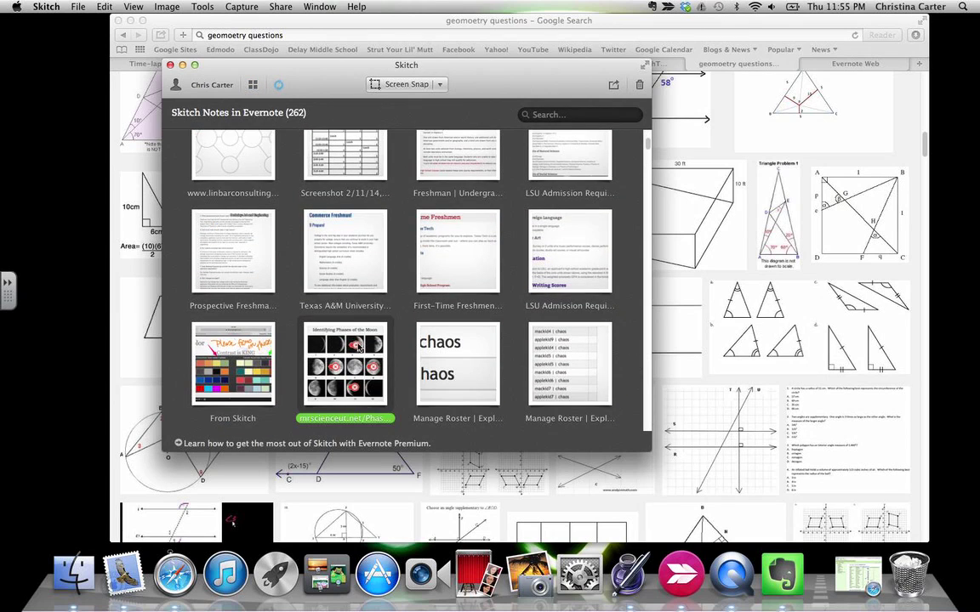
double_click(372, 359)
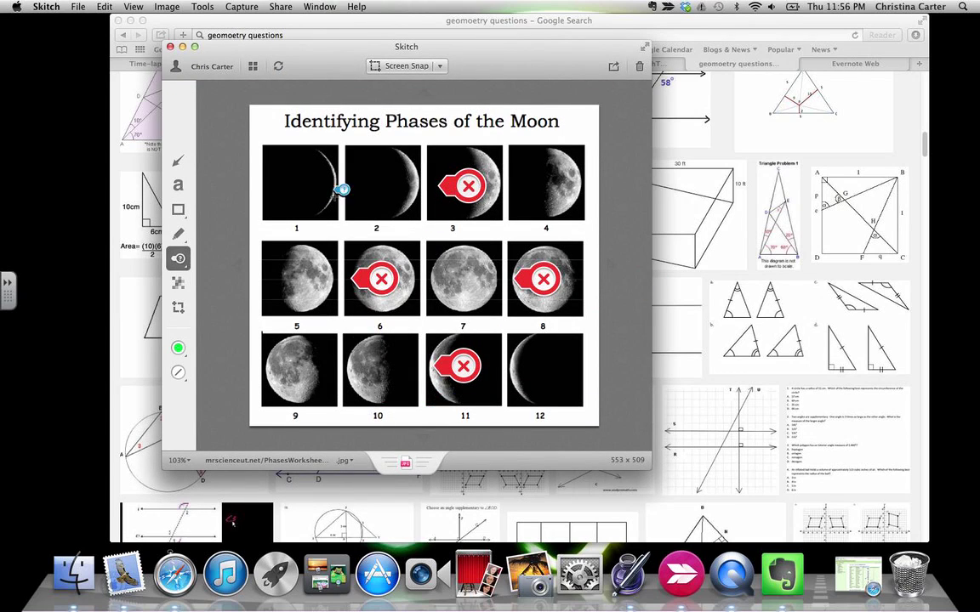
left_click(253, 68)
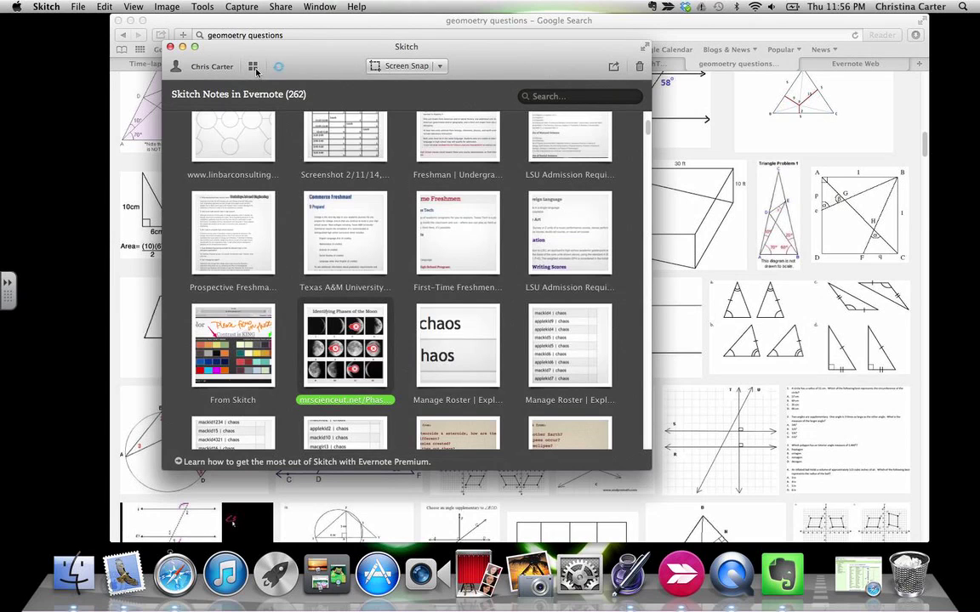
Scroll down to older notes and open the annotated Google+ screenshot note.
scroll(283, 327, "down", 10)
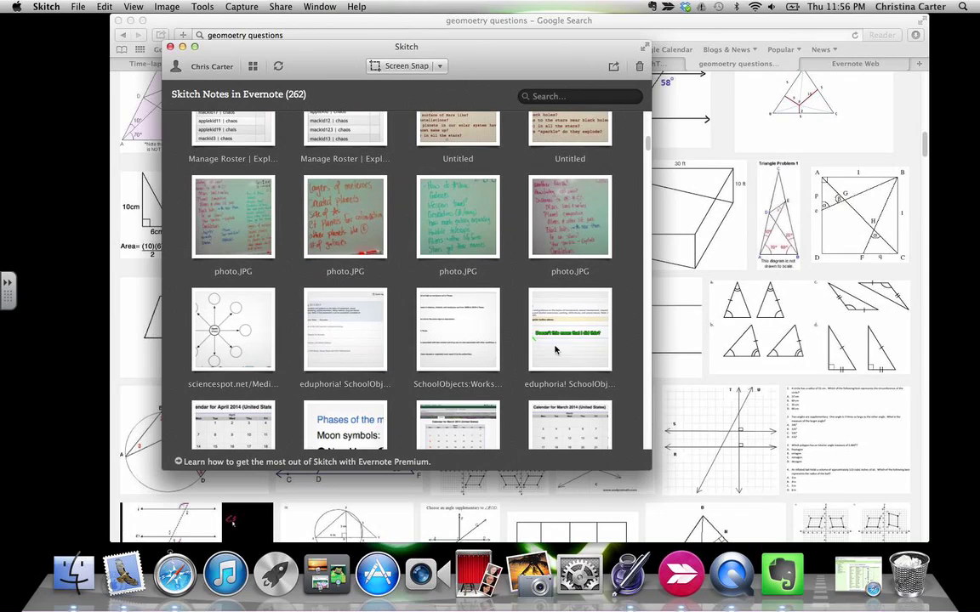
scroll(539, 344, "down", 15)
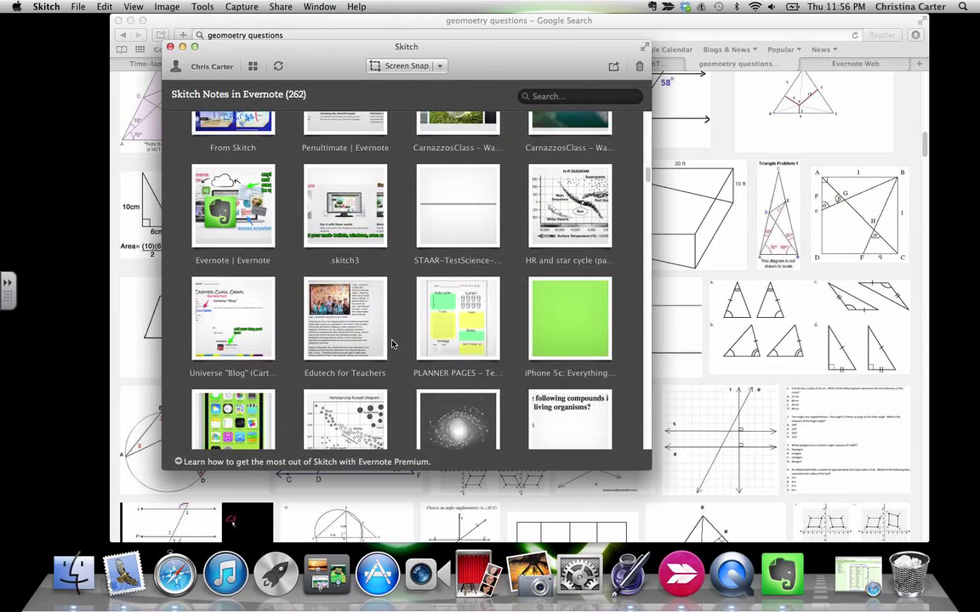
scroll(392, 343, "up", 8)
scroll(392, 343, "down", 3)
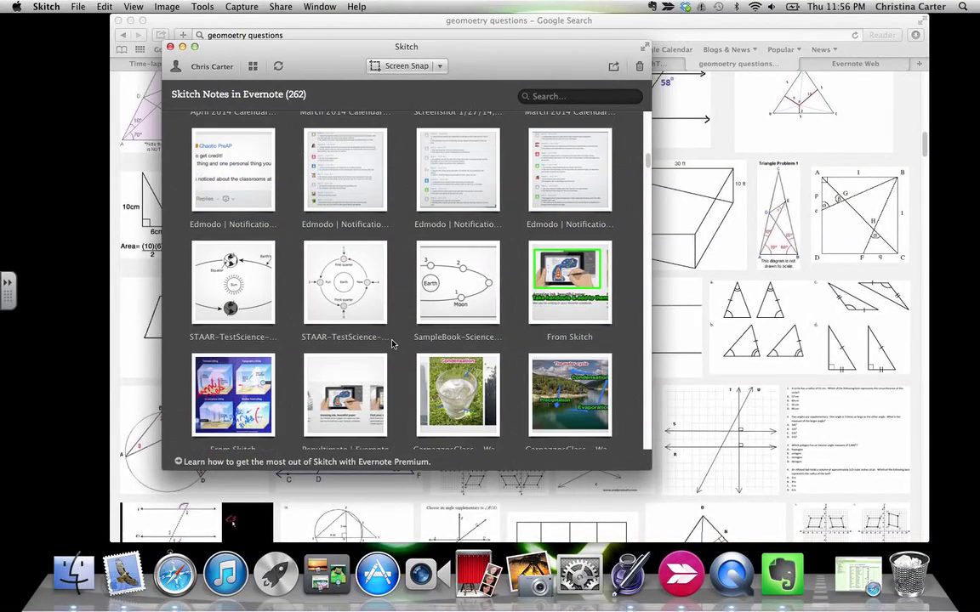
scroll(392, 343, "down", 15)
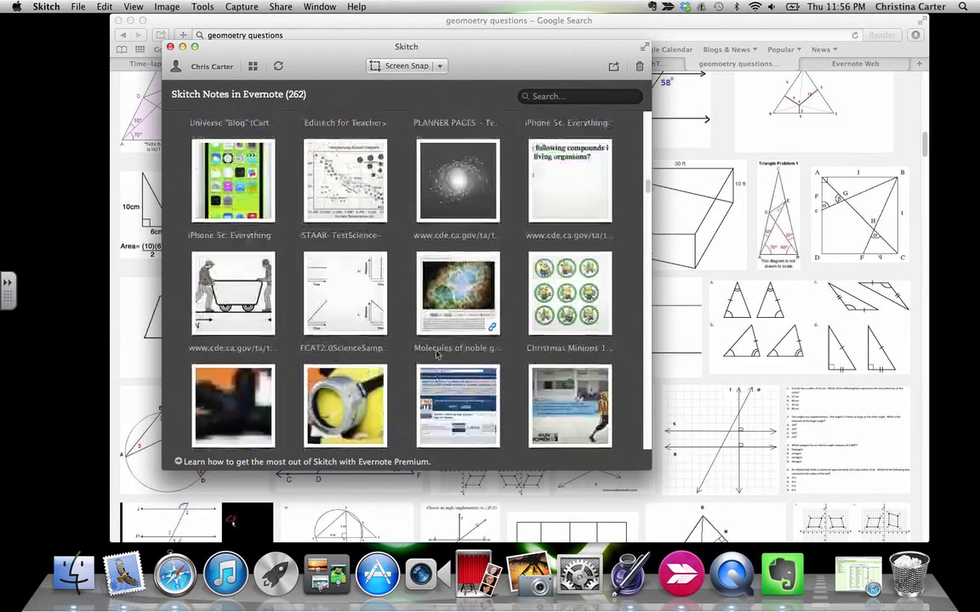
scroll(436, 356, "down", 3)
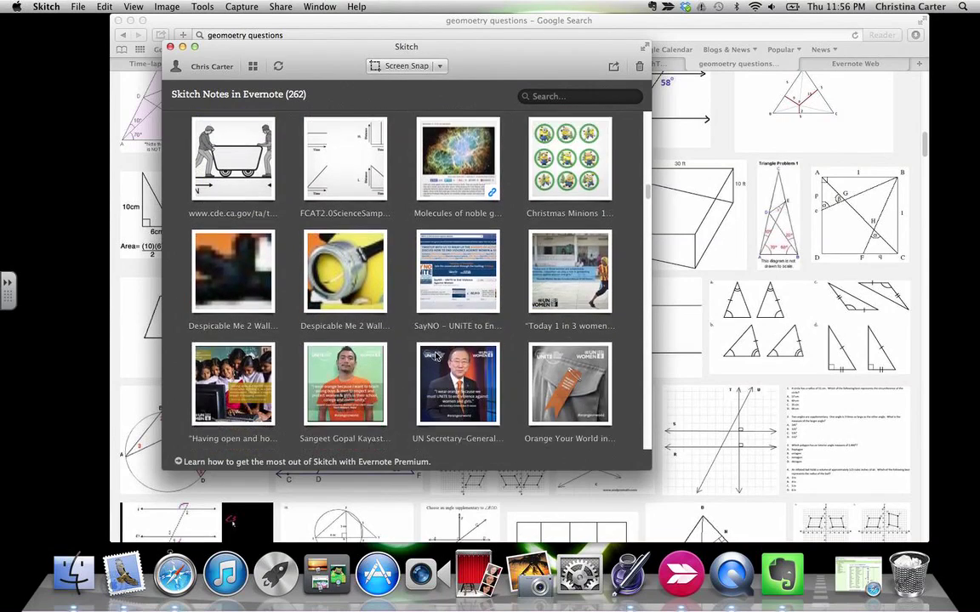
scroll(436, 355, "down", 20)
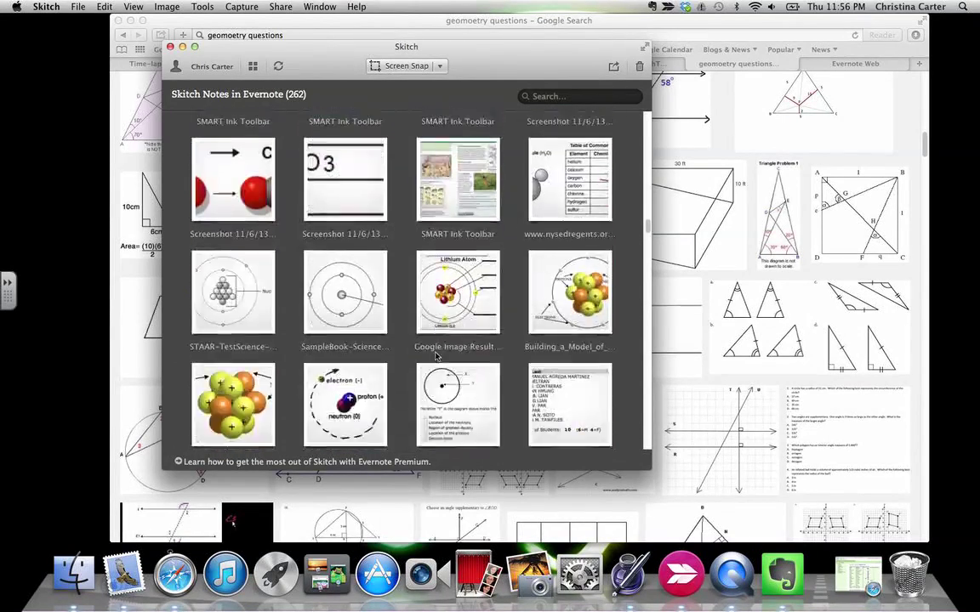
scroll(436, 355, "down", 20)
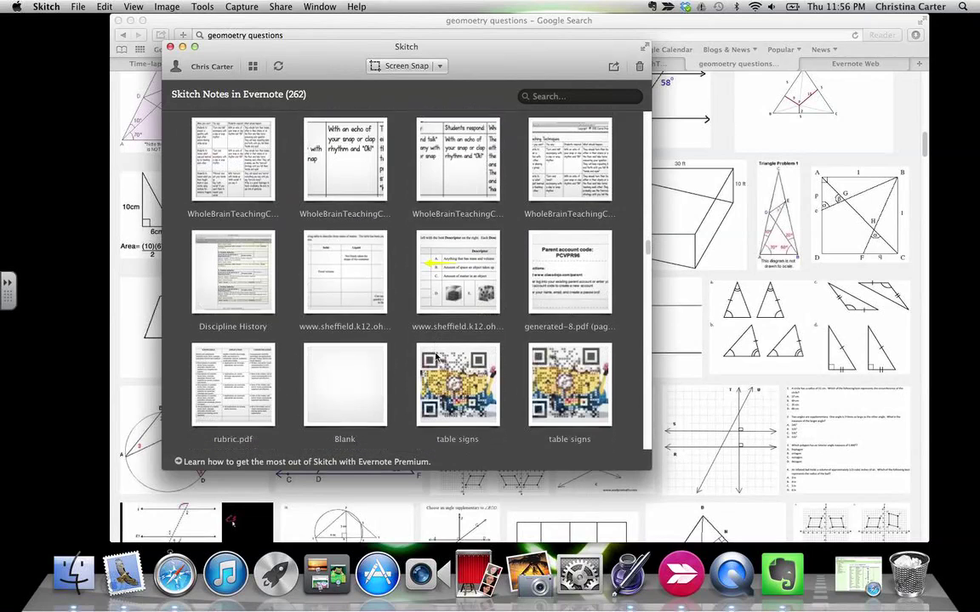
scroll(436, 355, "down", 20)
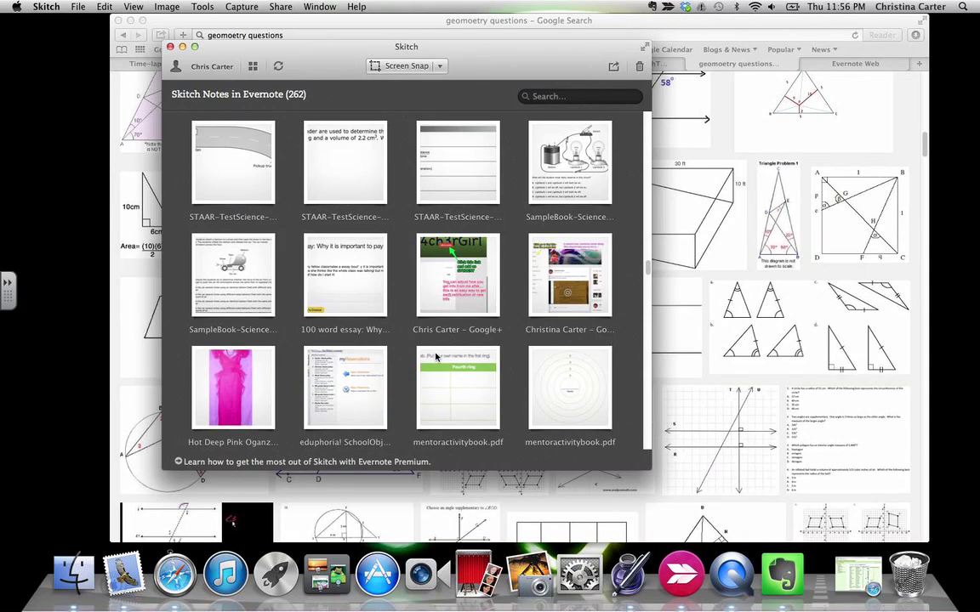
left_click(460, 288)
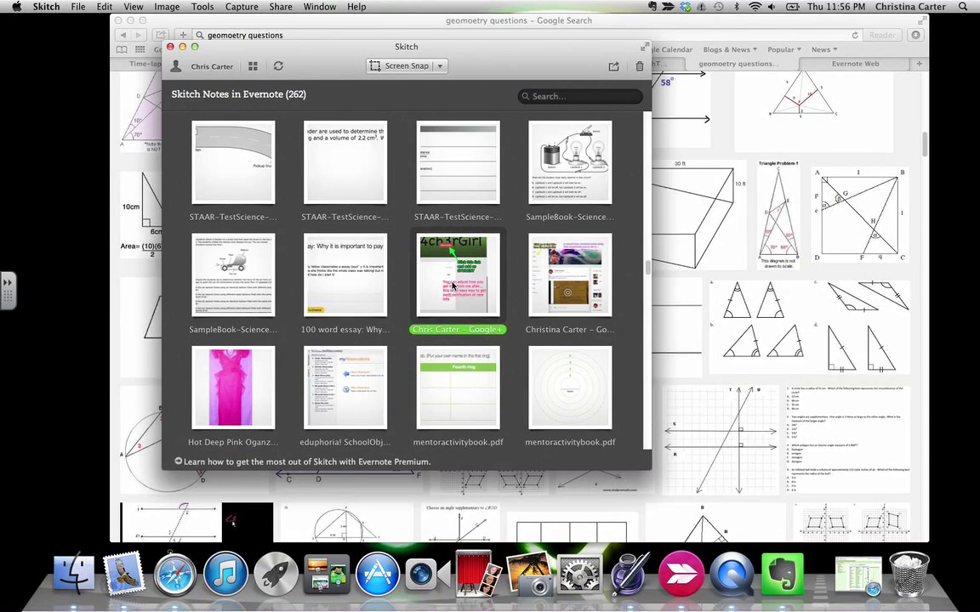
double_click(453, 287)
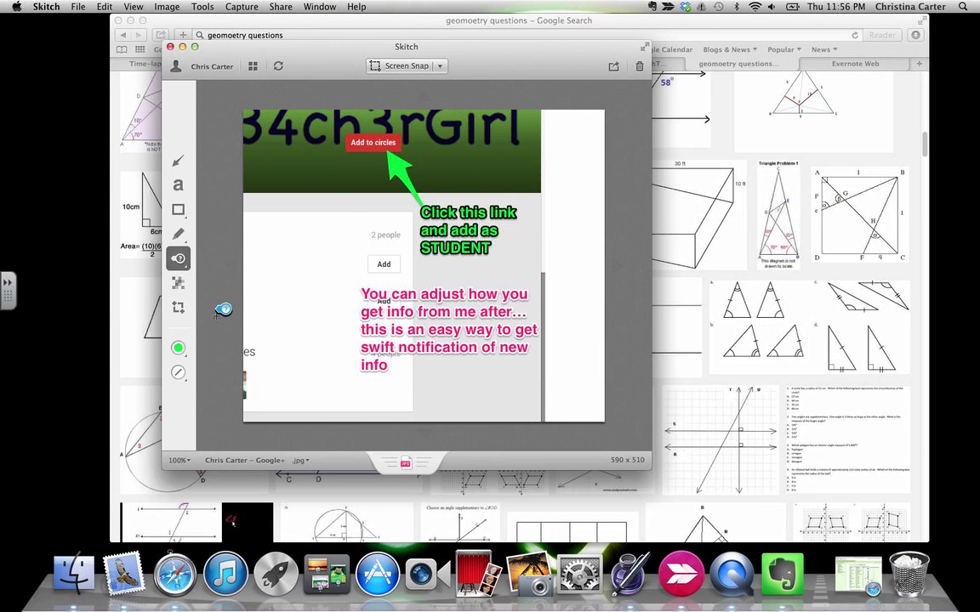
Return to the Skitch notes library, now 262 notes, and scroll through it.
left_click(253, 66)
scroll(367, 200, "down", 20)
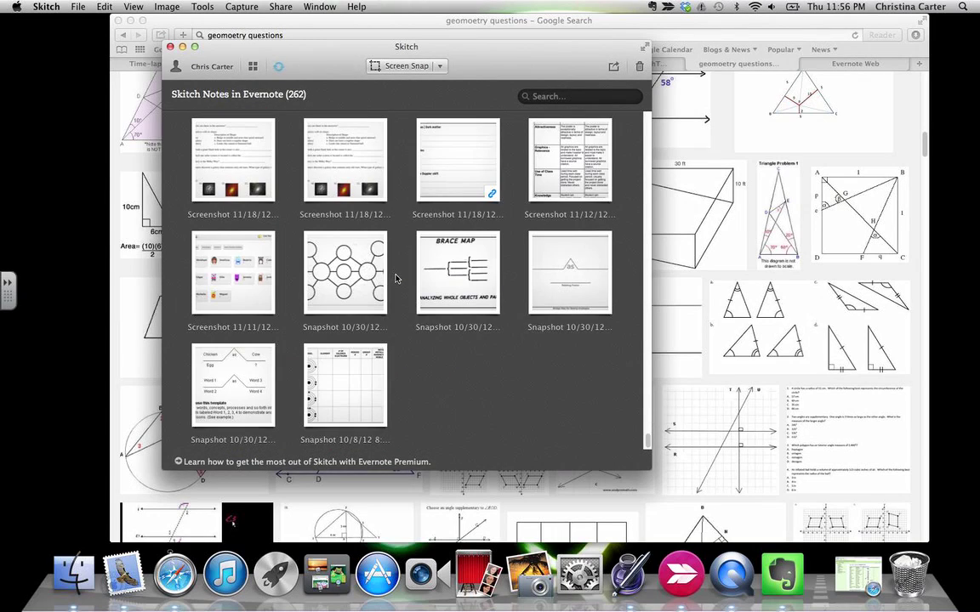
scroll(395, 278, "up", 5)
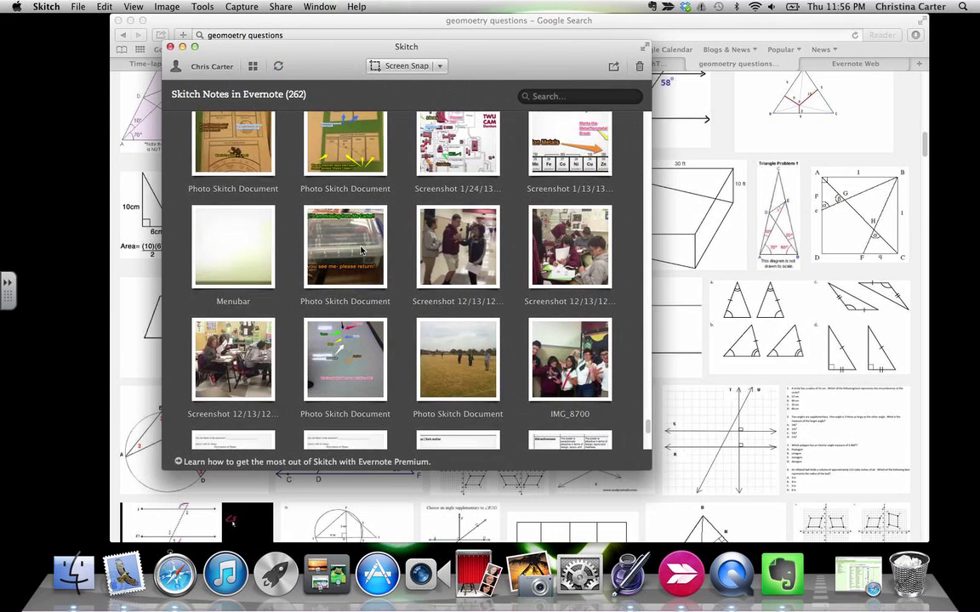
scroll(353, 245, "up", 2)
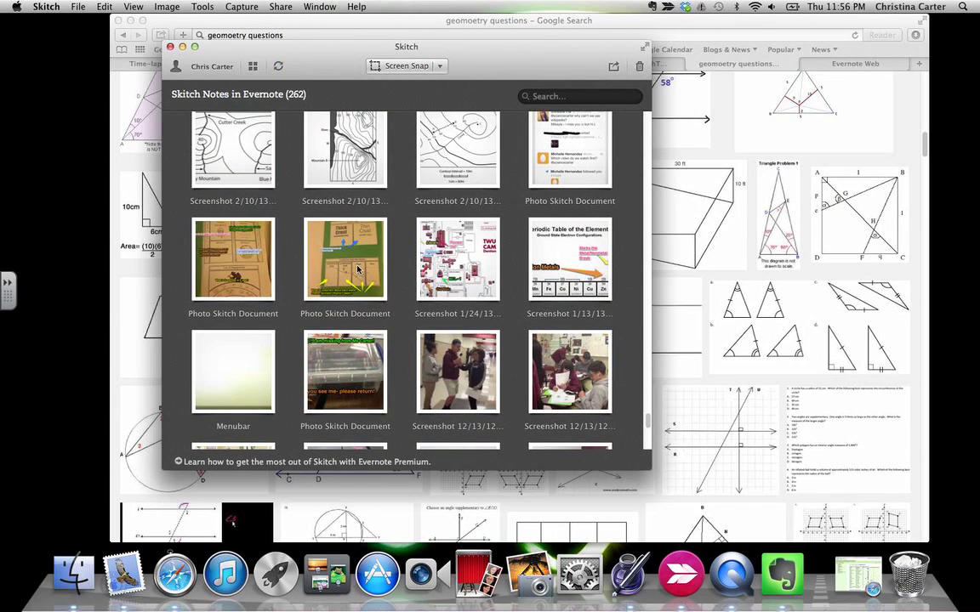
Preview the Earth's crust photo note and return to the notes library.
double_click(357, 269)
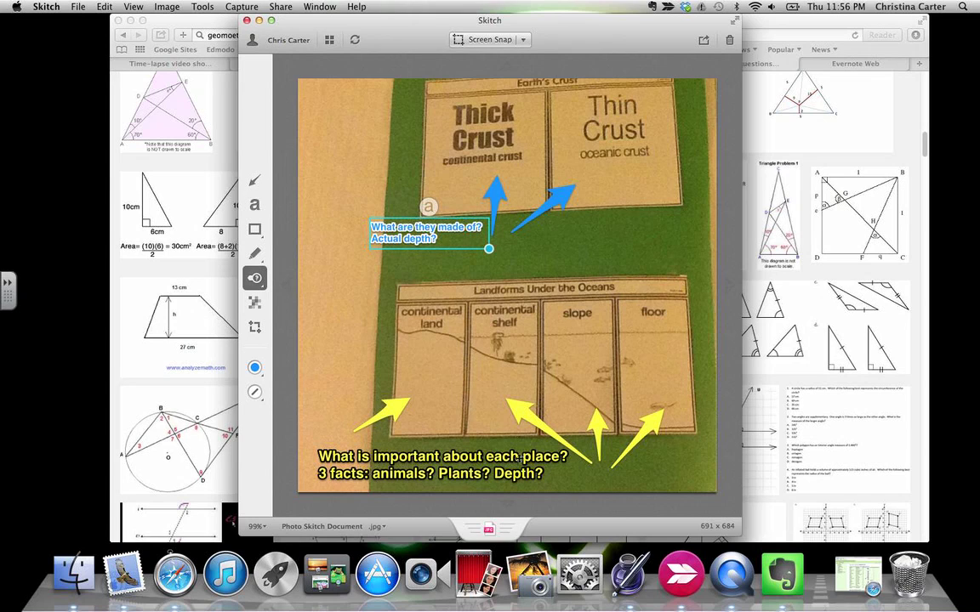
left_click(329, 39)
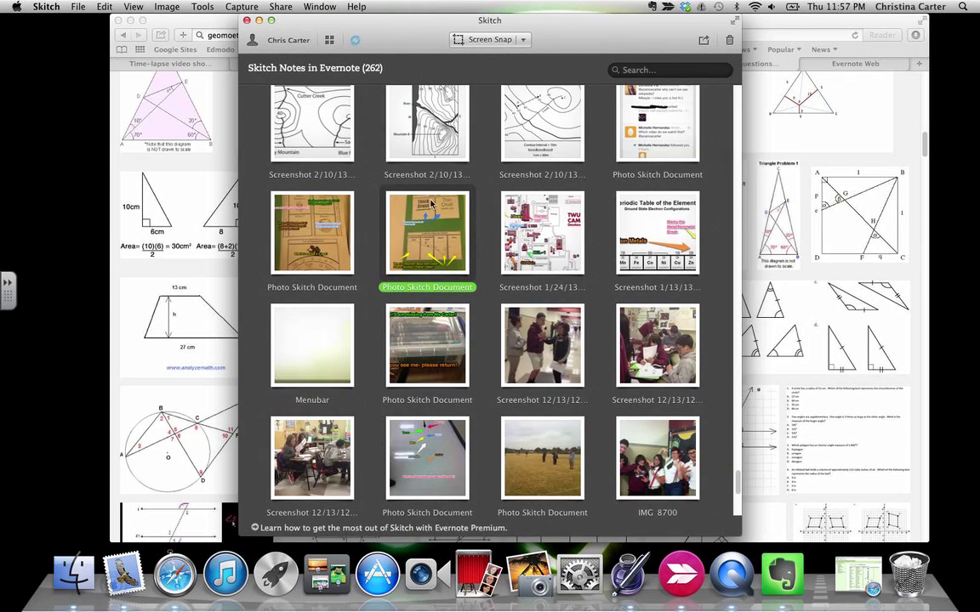
scroll(431, 194, "up", 1)
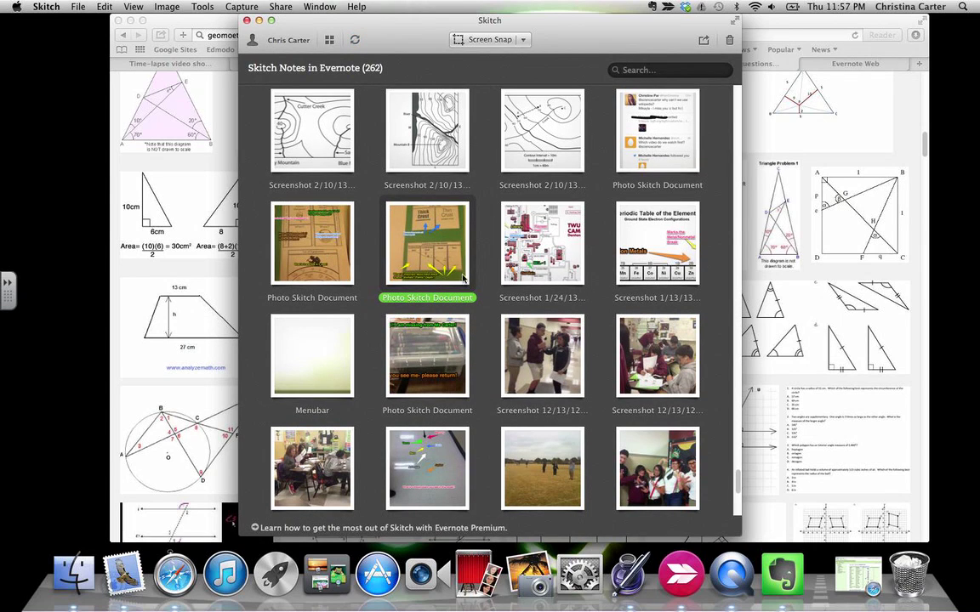
Preview the TWU campus map screenshot, then open the class photo IMG_8700.
double_click(560, 252)
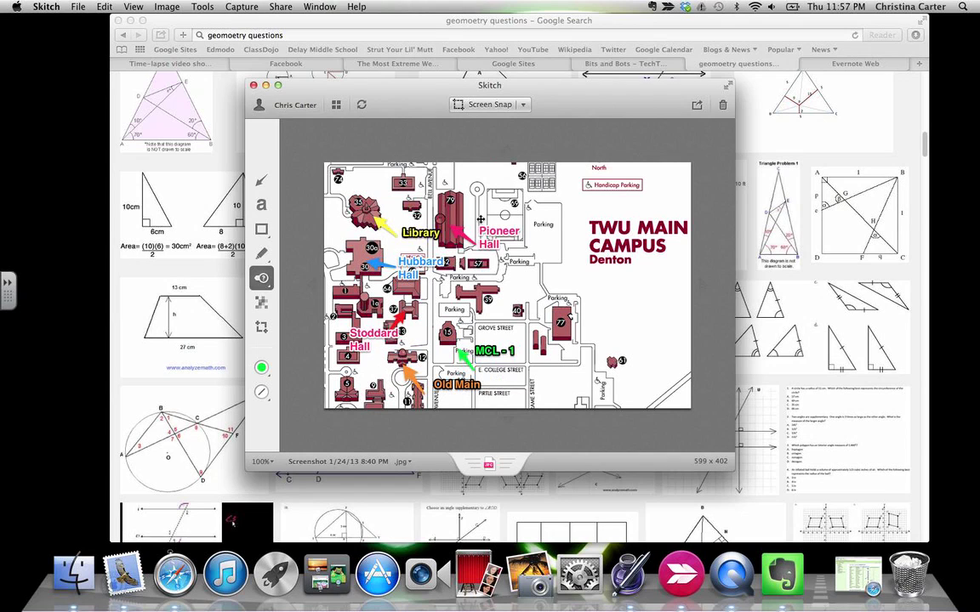
left_click(336, 105)
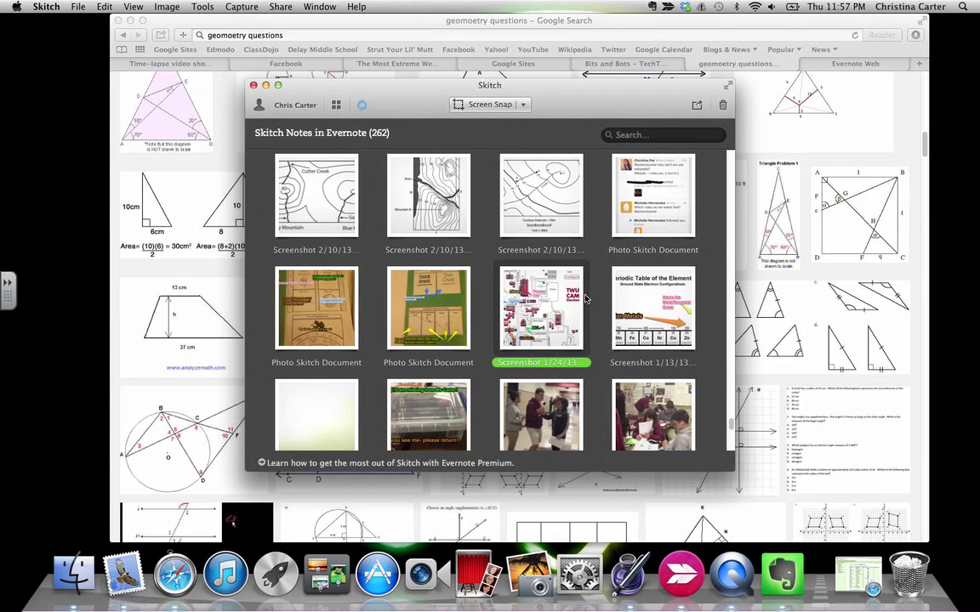
scroll(609, 302, "down", 5)
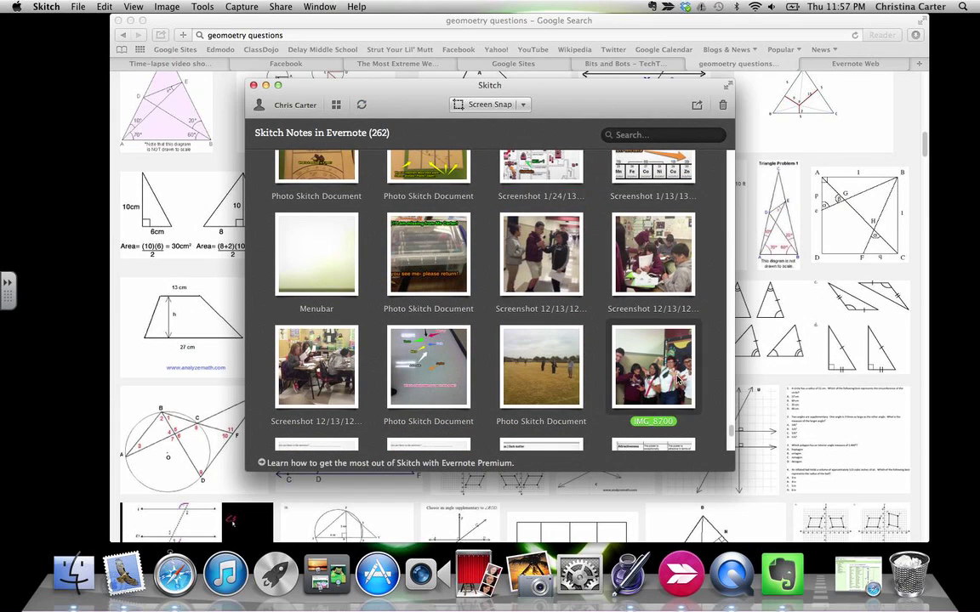
double_click(678, 380)
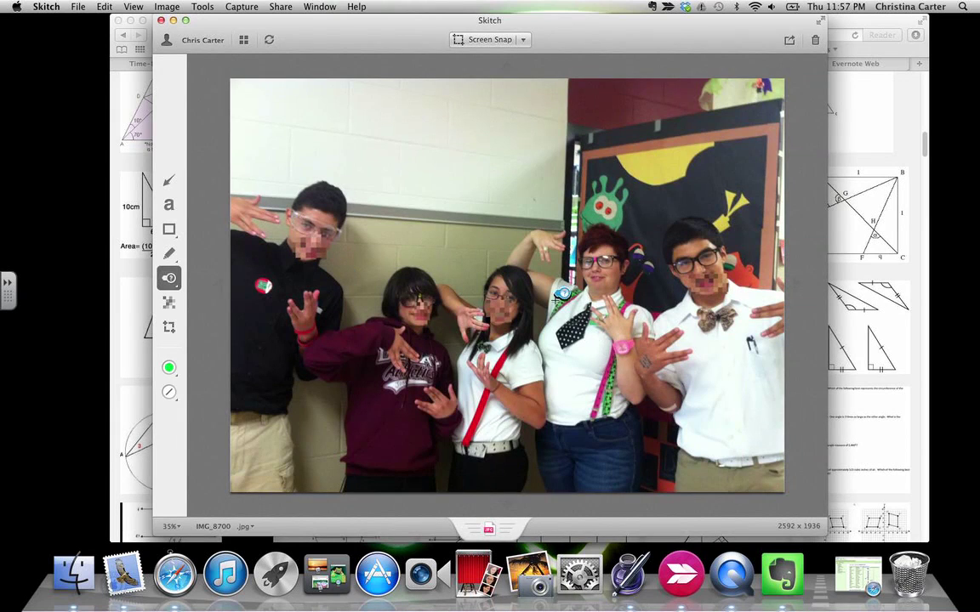
Open the 1536 × 2056 solar-system floor photo, check Account Info upload usage, and lower the window.
left_click(243, 39)
double_click(536, 225)
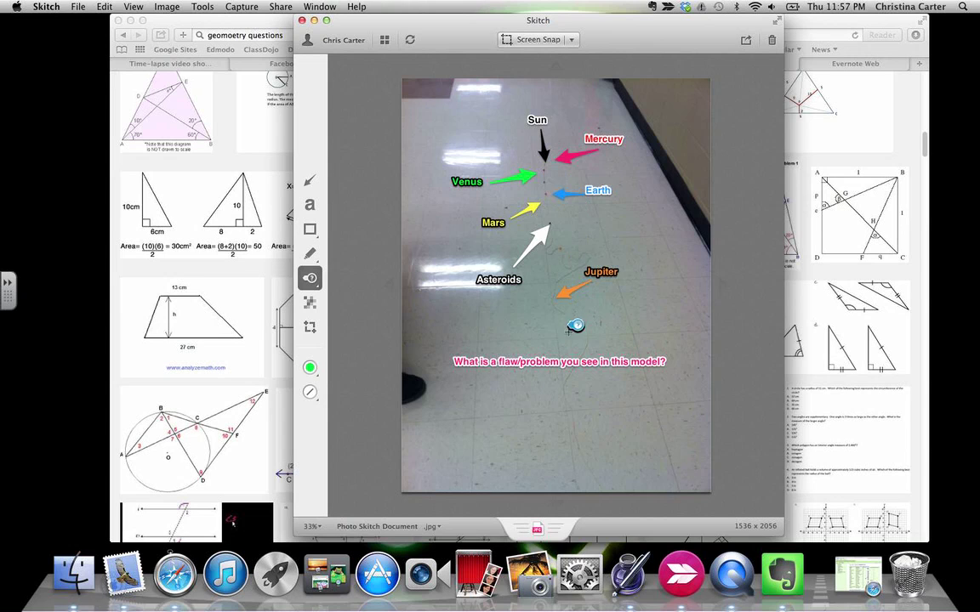
left_click(340, 41)
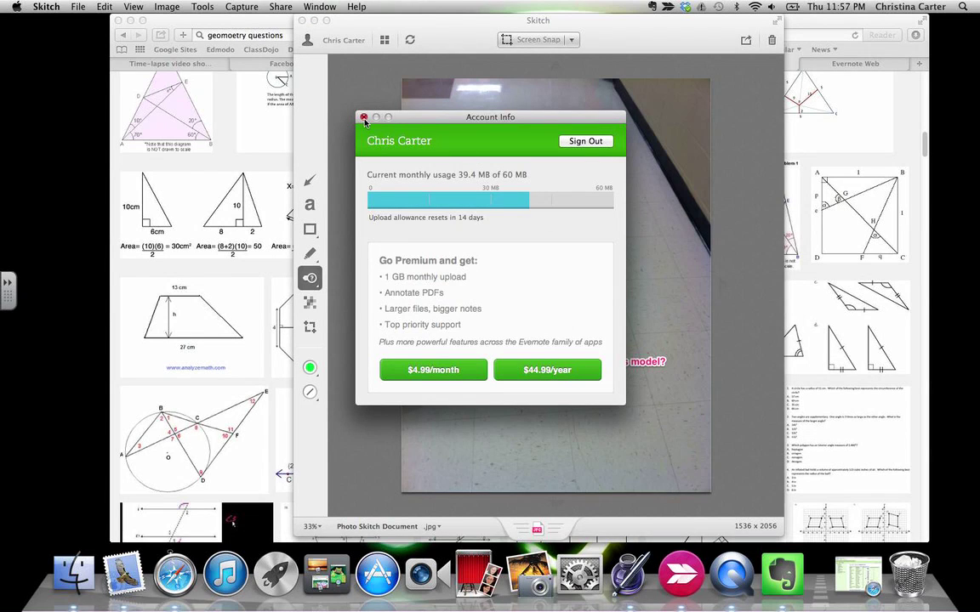
left_click(364, 118)
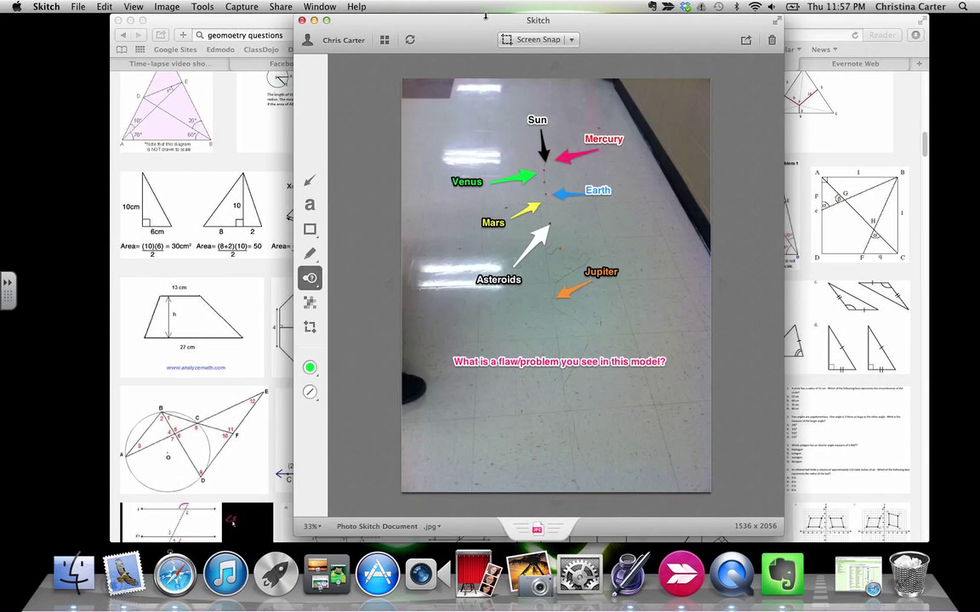
left_click_drag(439, 35, 406, 136)
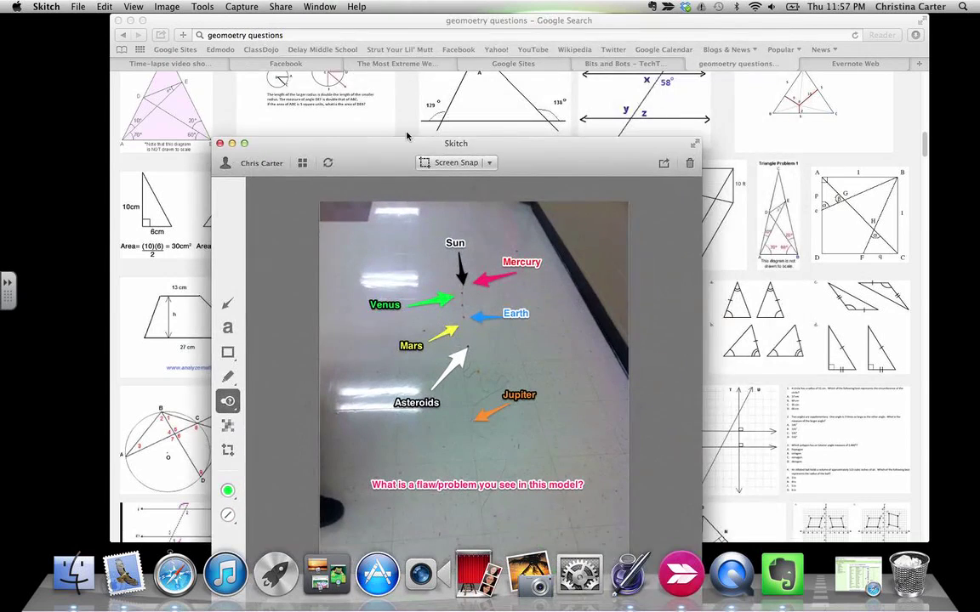
In Evernote Web, clear the TCEA search via All Notes and show only the Skitch notebook.
left_click(849, 64)
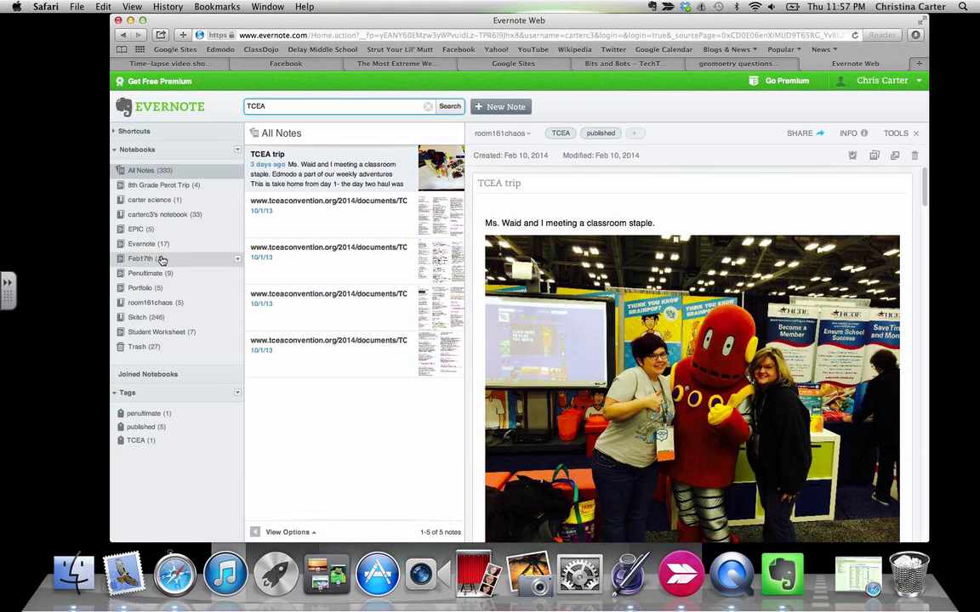
left_click(195, 150)
left_click_drag(236, 28, 302, 33)
left_click(189, 153)
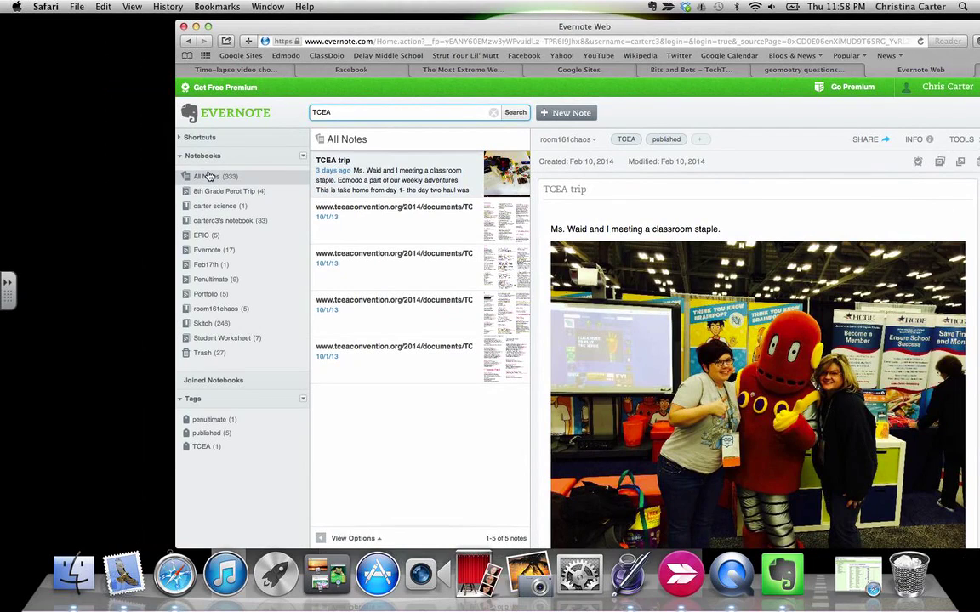
left_click(280, 177)
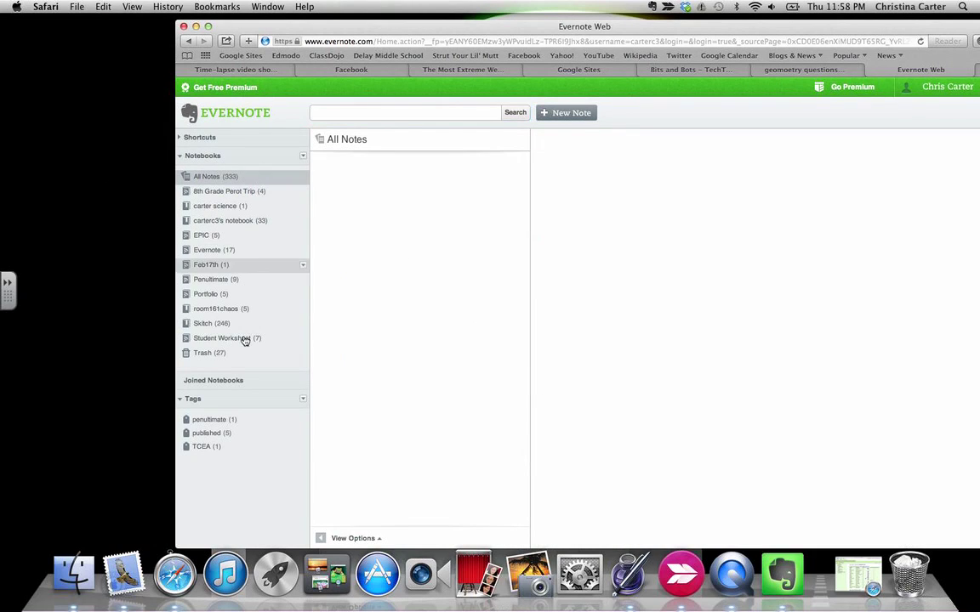
left_click(204, 324)
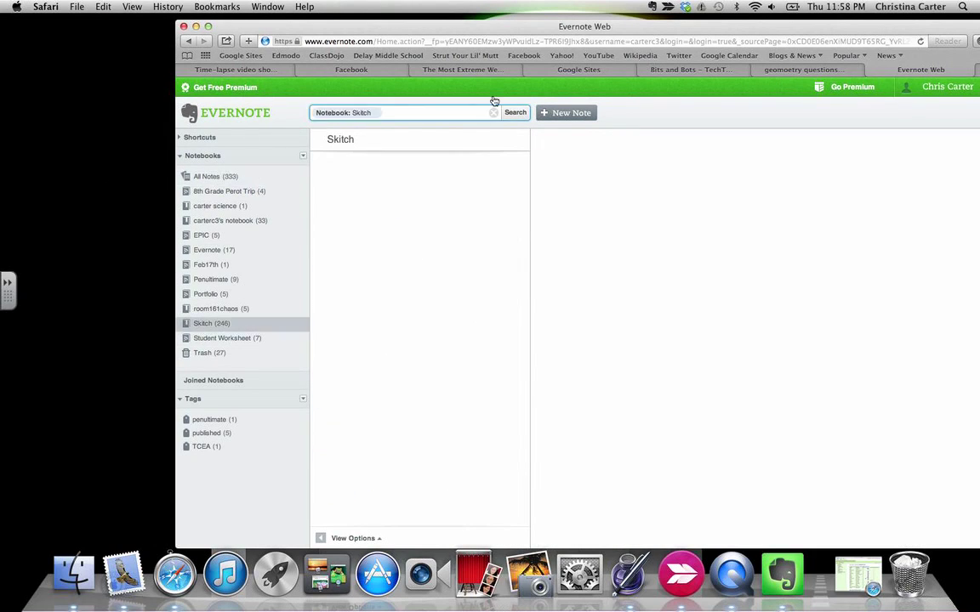
Preview the double-bubble diagram note, then bring the Skitch solar-system photo back in front.
left_click_drag(527, 32, 443, 27)
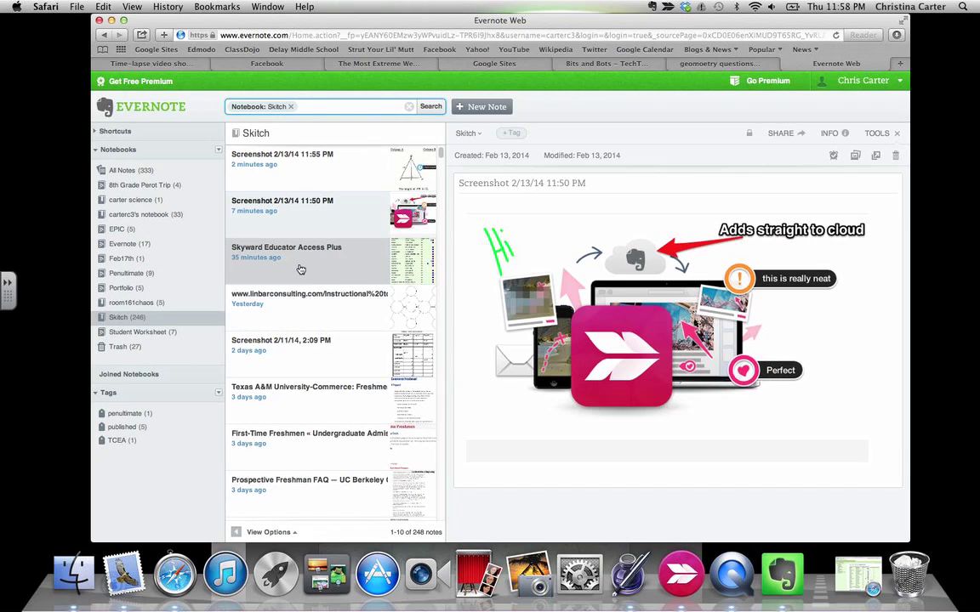
left_click(306, 310)
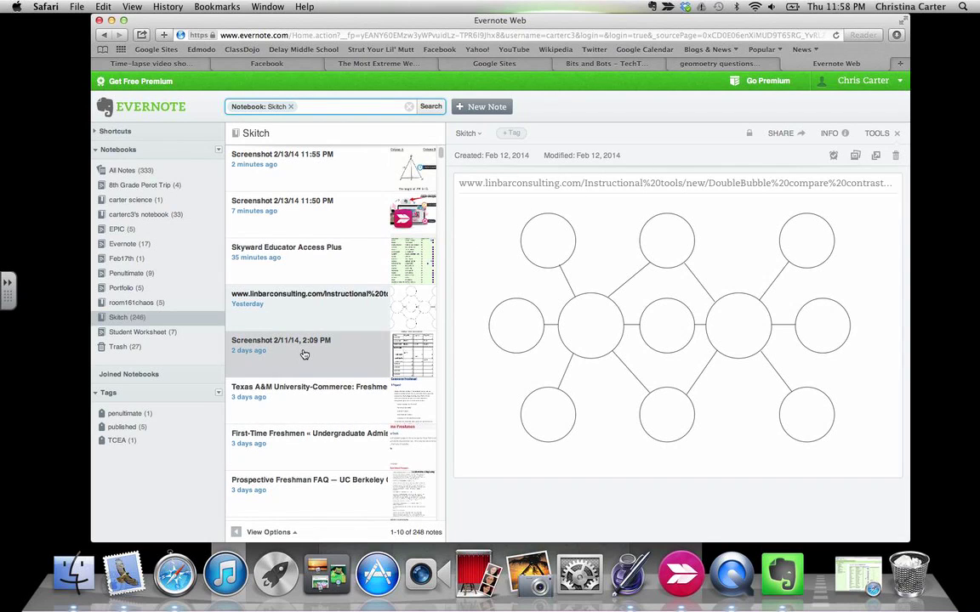
left_click(680, 574)
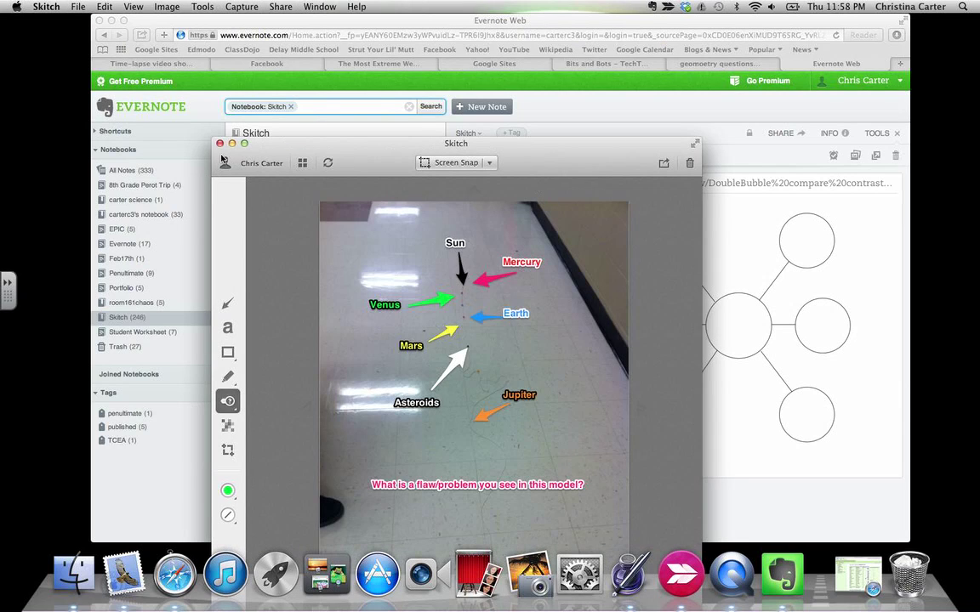
Look over the solar-system photo's share menu, dismiss it, and close the Skitch window.
left_click(663, 162)
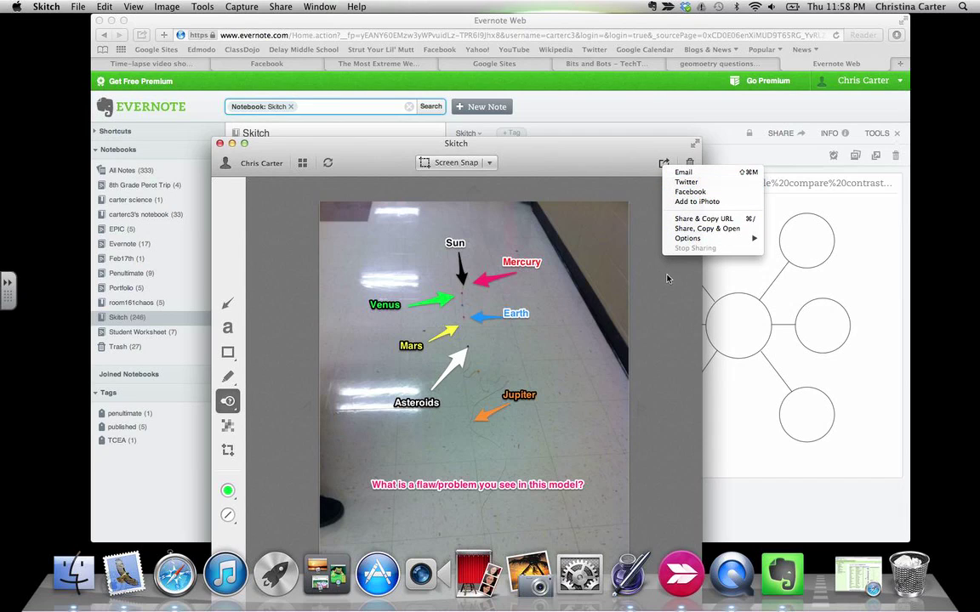
left_click(482, 134)
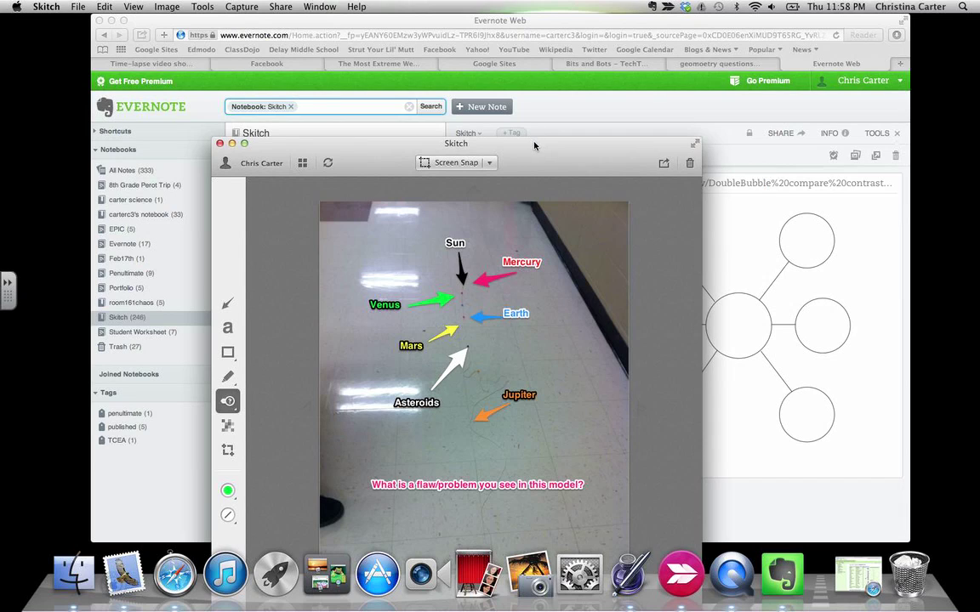
left_click(220, 143)
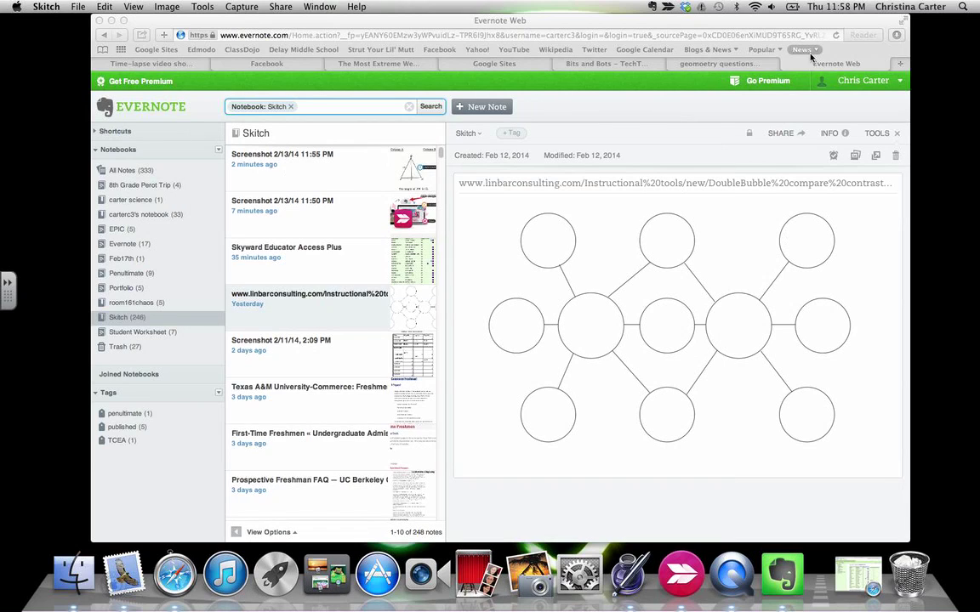